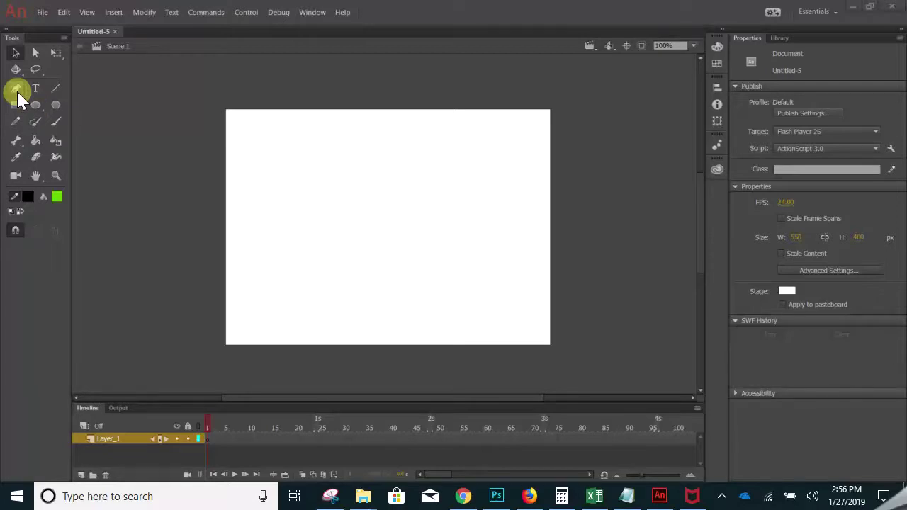
click(35, 104)
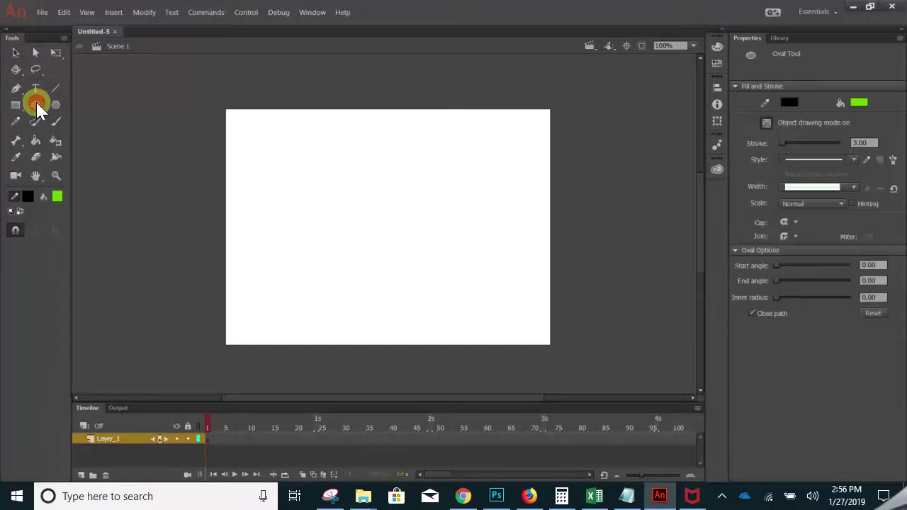
drag(320, 166, 476, 307)
click(16, 53)
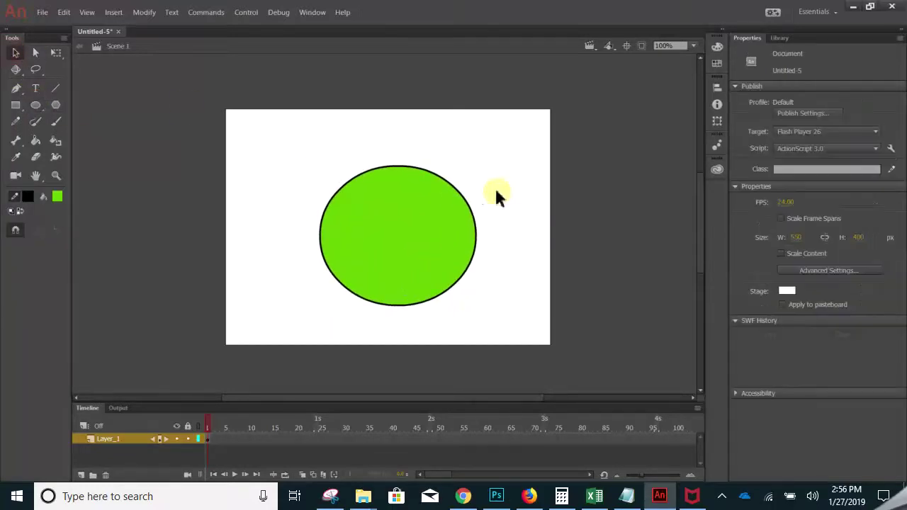
drag(468, 205, 400, 226)
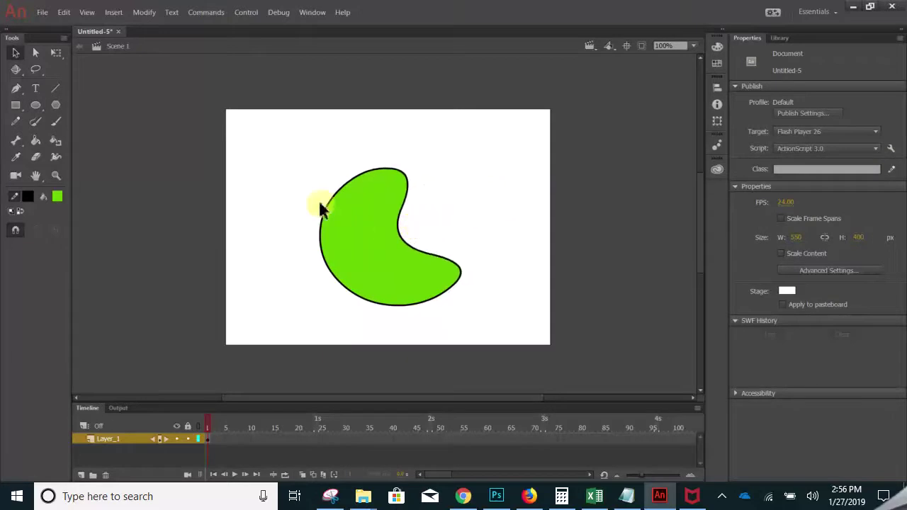
drag(333, 207, 361, 229)
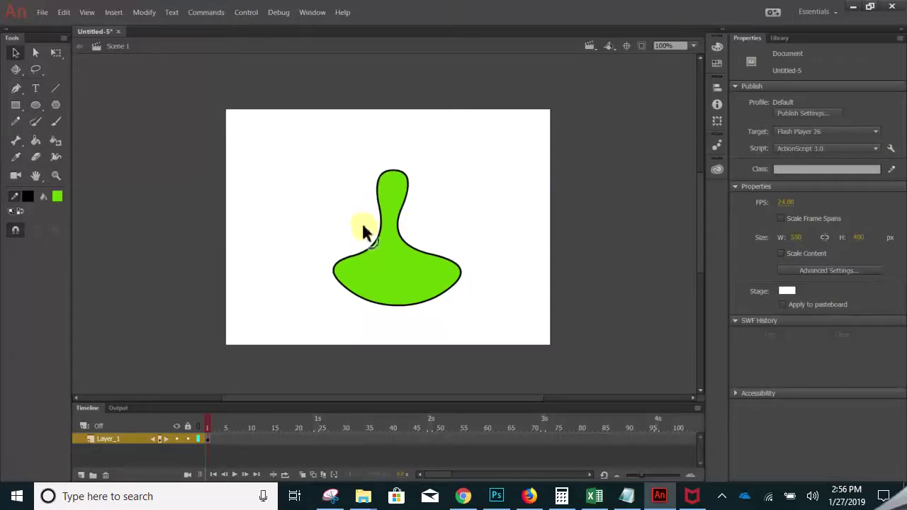
key(ctrl+z)
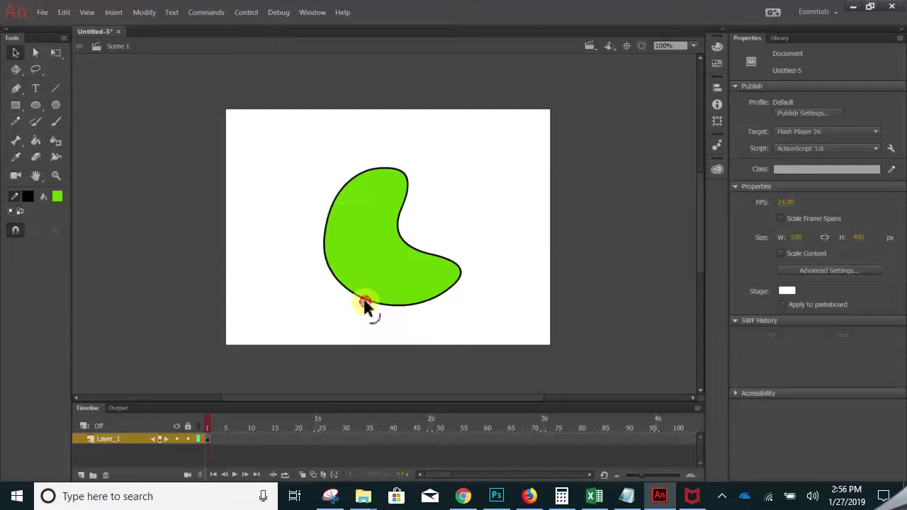
drag(364, 305, 381, 272)
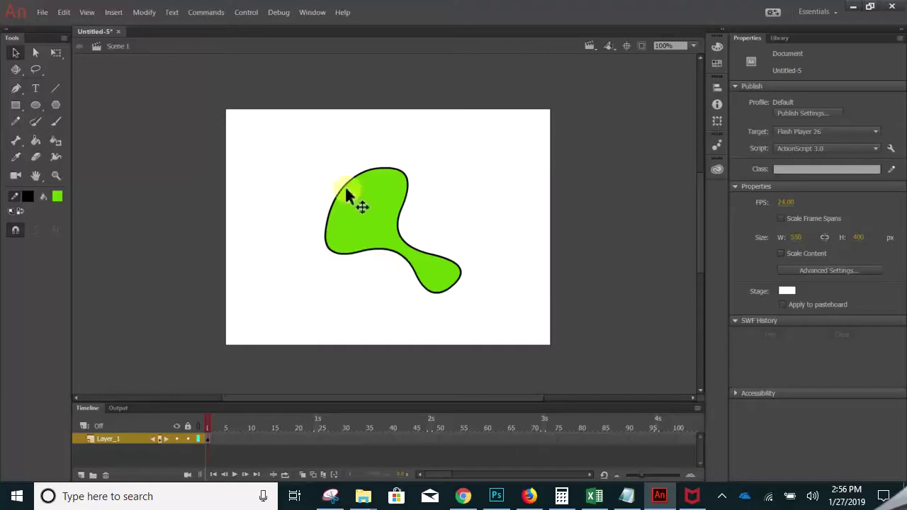
drag(345, 192, 319, 158)
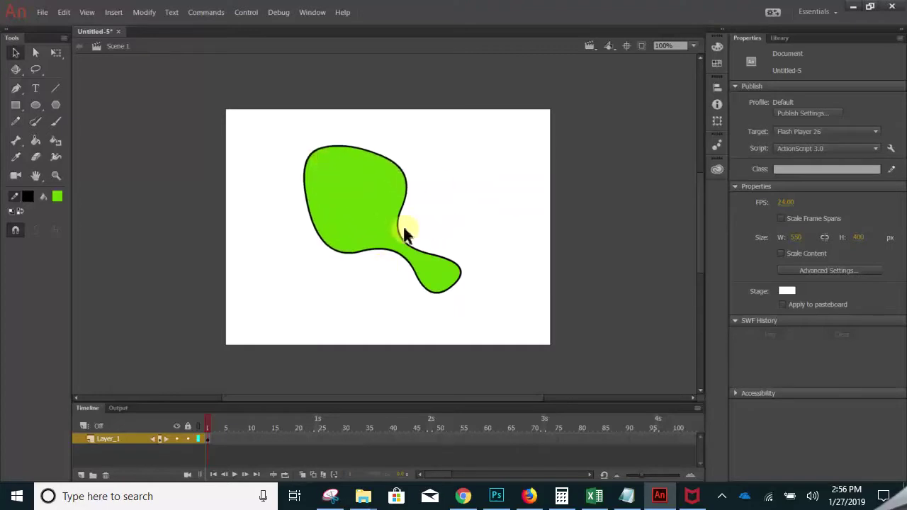
mouse_move(404, 236)
mouse_down()
mouse_move(432, 215)
mouse_move(407, 236)
mouse_up()
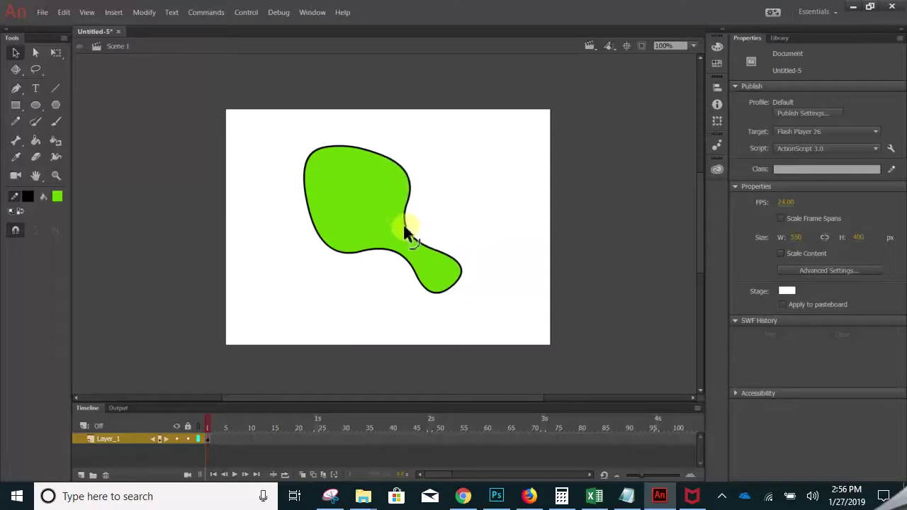
mouse_move(256, 136)
mouse_down()
mouse_move(442, 244)
mouse_move(488, 304)
mouse_up()
key(Delete)
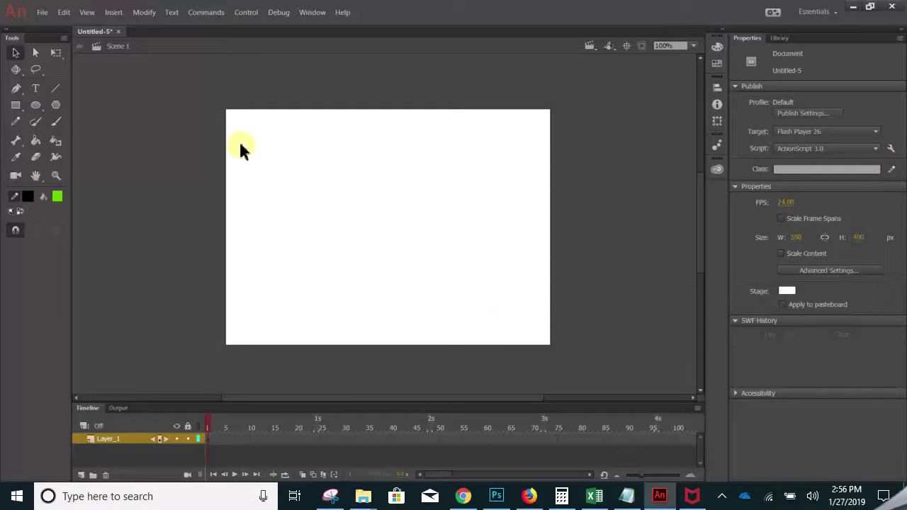
With the Pen tool and a black 3-pt stroke, place the E's left side and bottom-right corners.
click(15, 88)
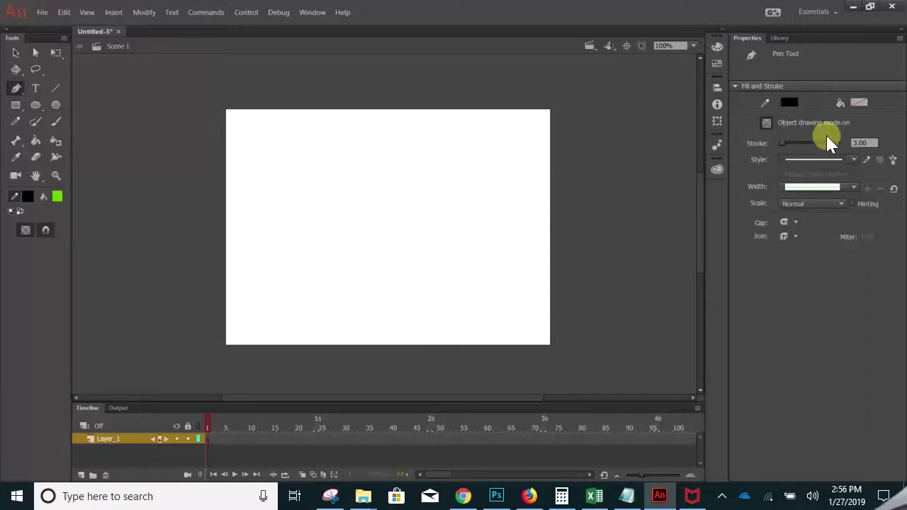
click(860, 103)
click(294, 155)
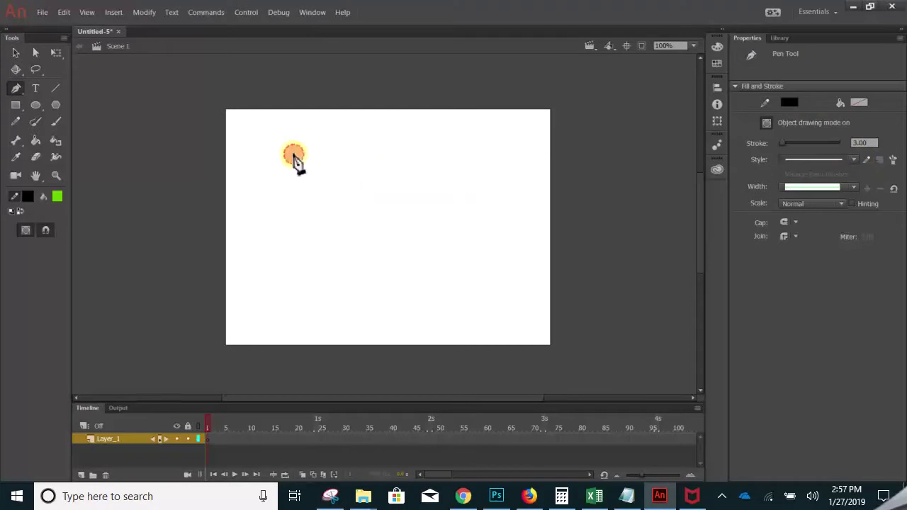
click(300, 288)
click(446, 279)
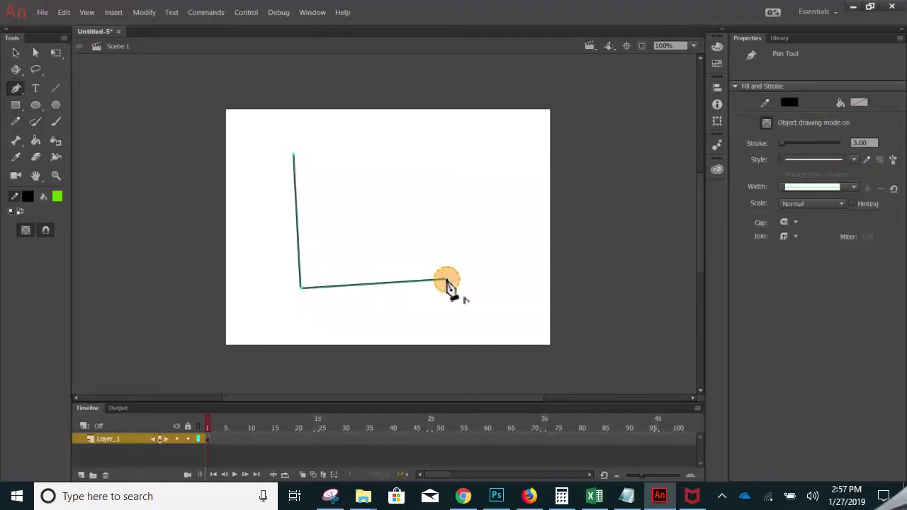
click(438, 231)
Add the corners of the E's bottom, middle and top arms, then close the outline at its start point.
click(348, 238)
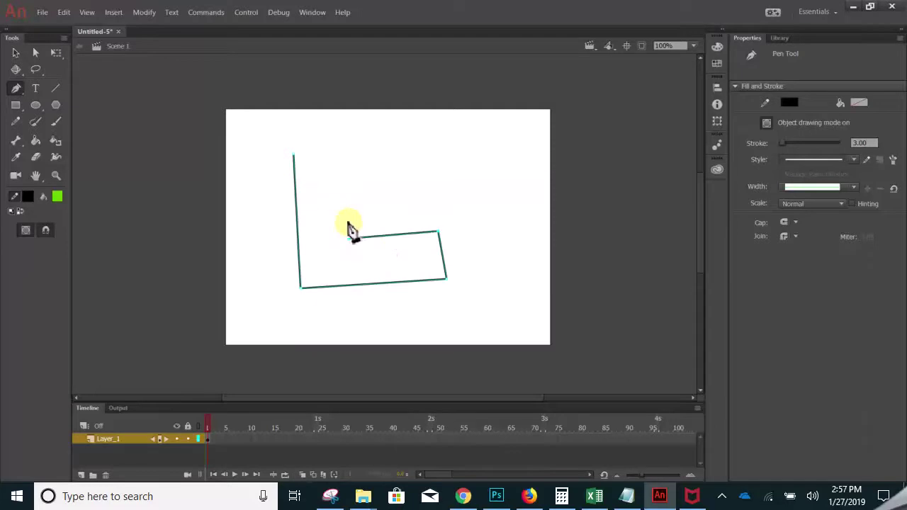
click(348, 222)
click(438, 215)
click(431, 189)
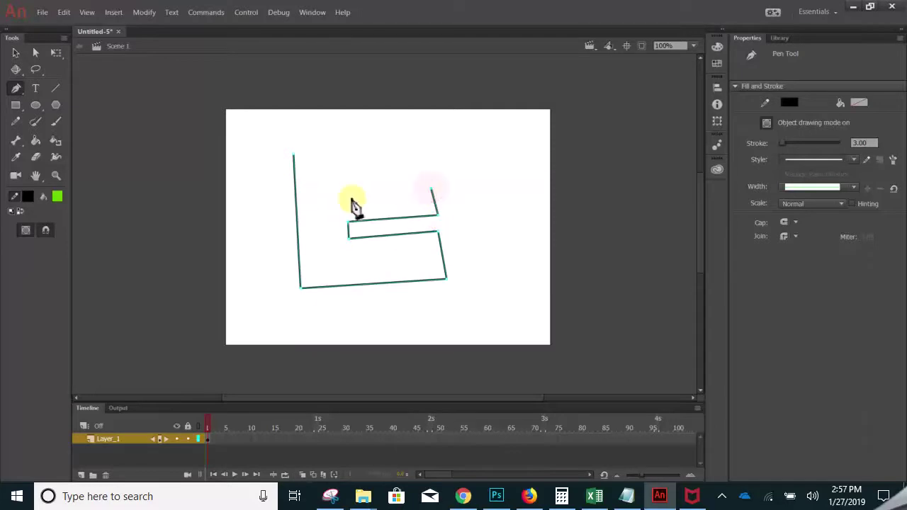
click(344, 197)
click(343, 171)
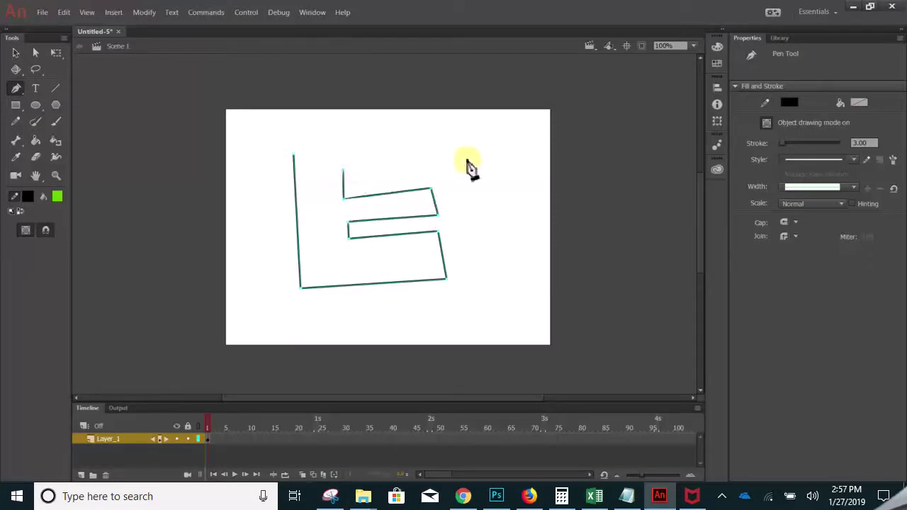
click(449, 157)
click(441, 133)
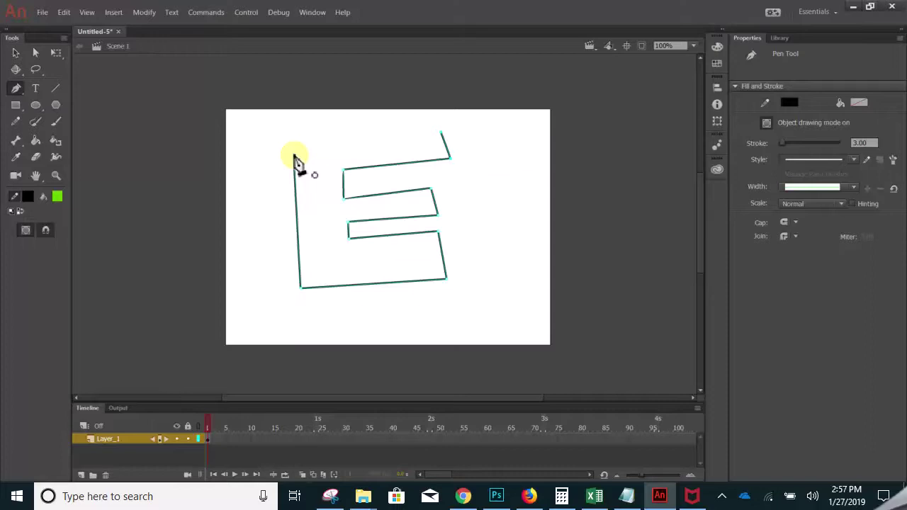
click(294, 153)
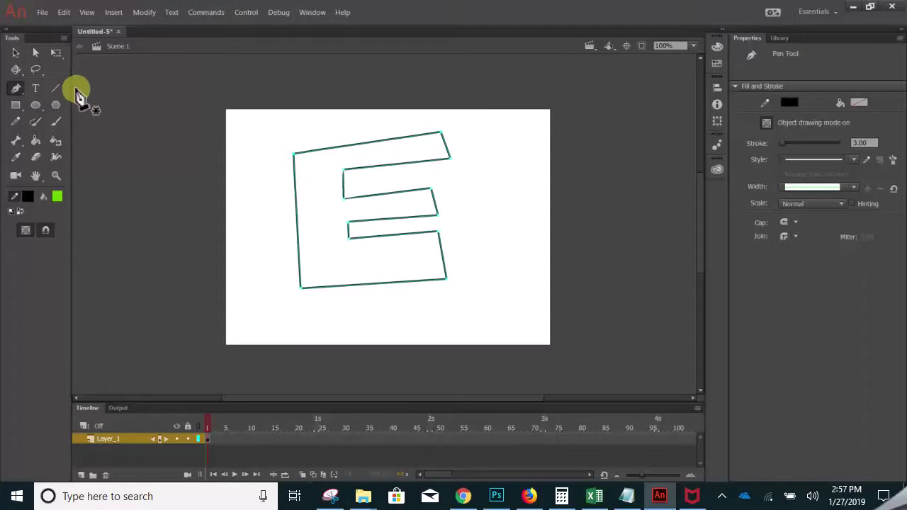
Drag the top-right anchor left to shorten the E's top arm, undoing a stray corner adjustment.
click(33, 53)
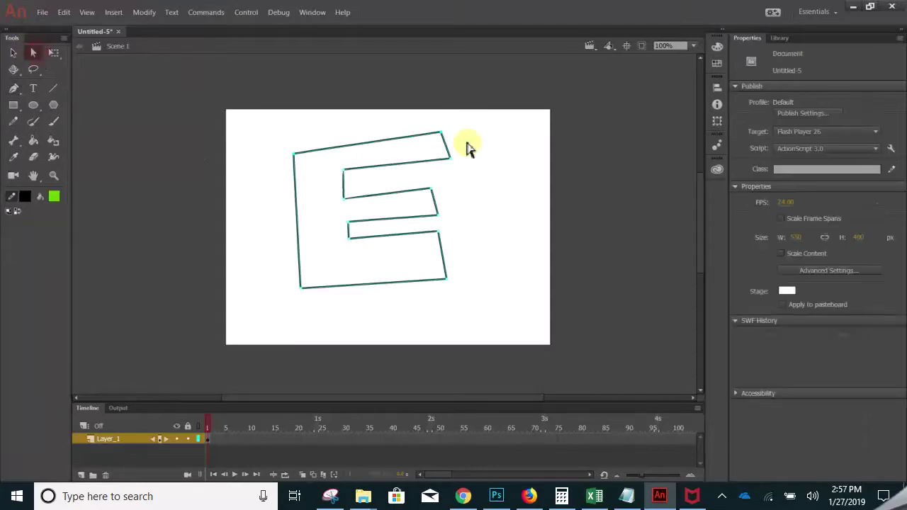
drag(441, 134, 329, 171)
click(450, 158)
key(ctrl+z)
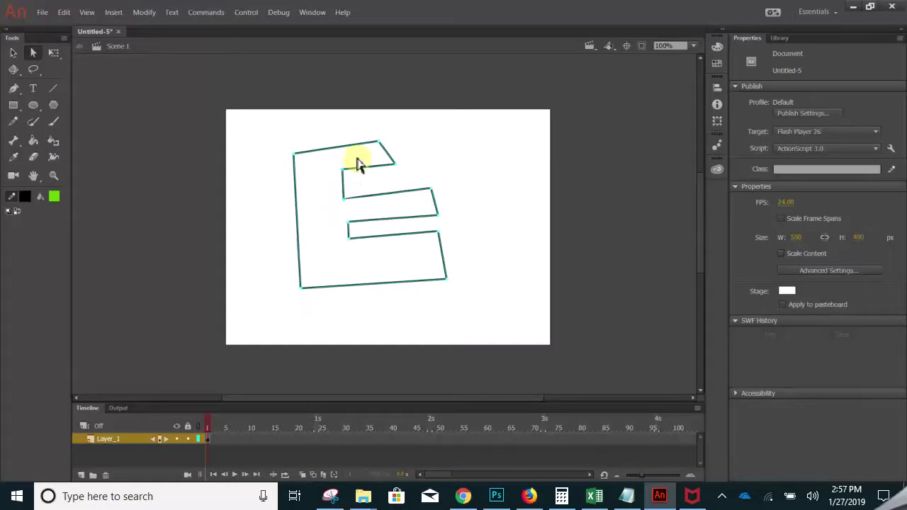
Move the whole E slightly right and select it as a drawing object.
drag(378, 142, 398, 145)
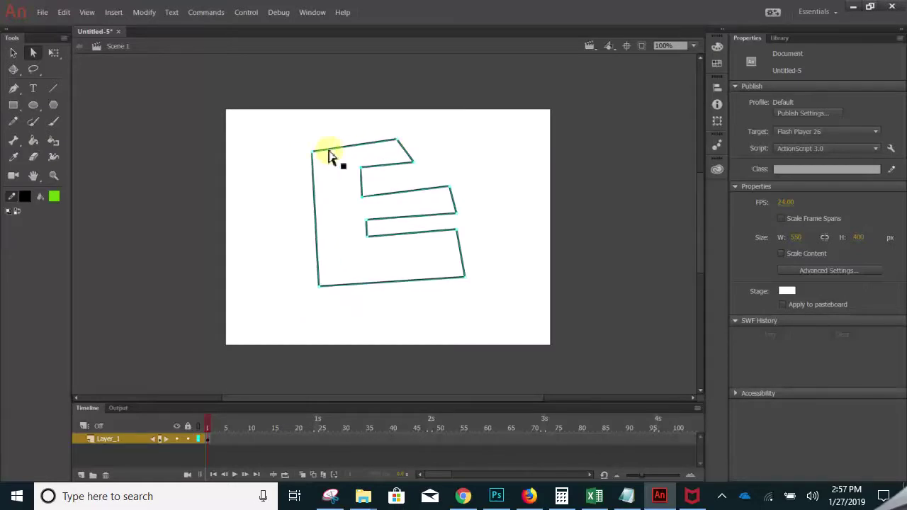
click(329, 156)
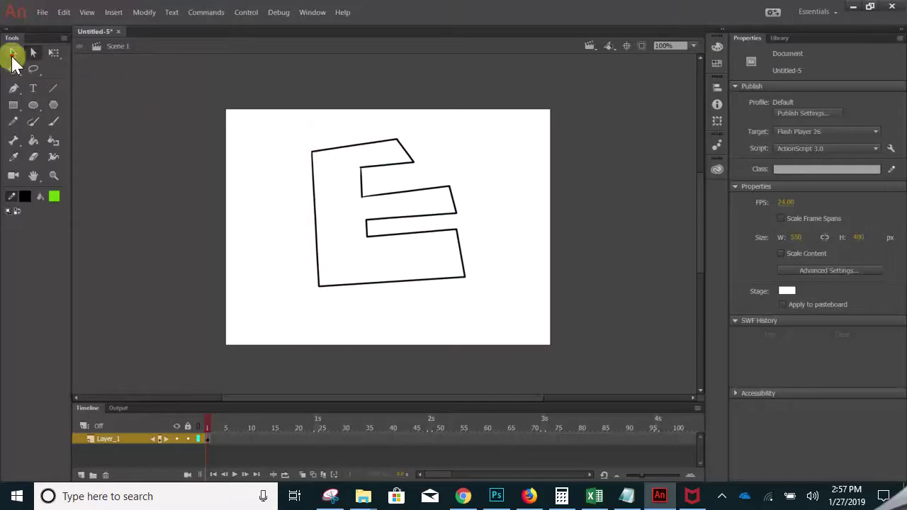
click(14, 53)
click(329, 157)
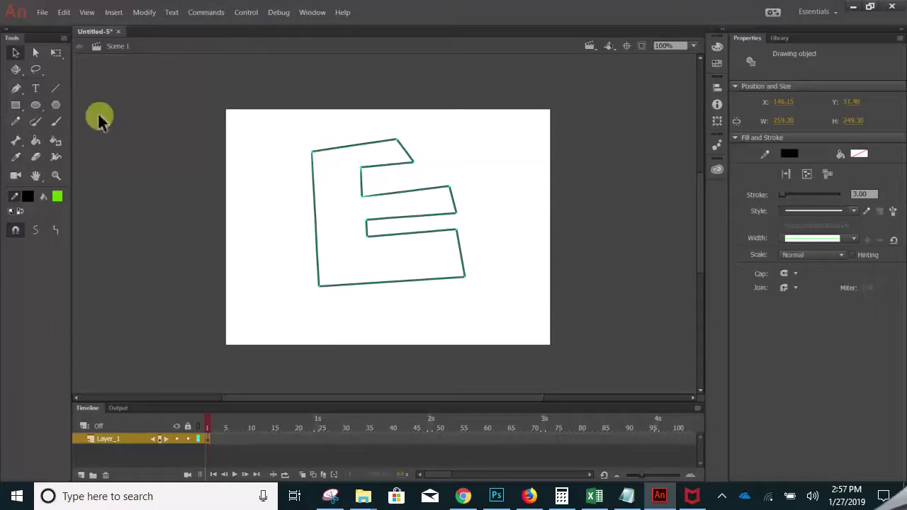
click(15, 90)
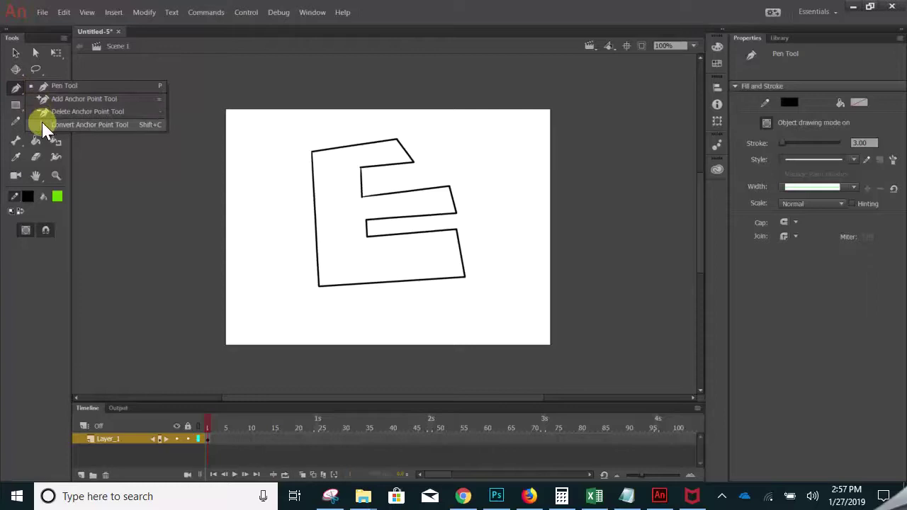
Add an anchor point on the E's top edge, then remove it with Delete Anchor Point.
click(47, 100)
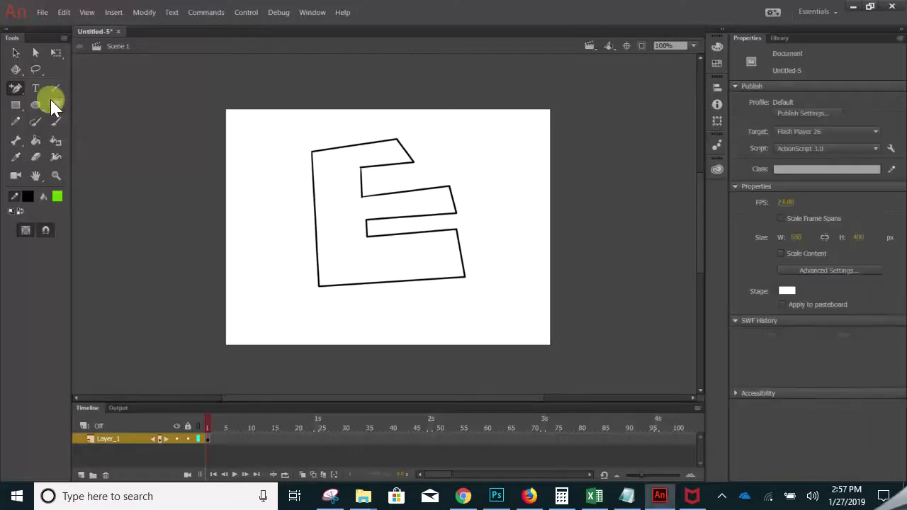
click(363, 144)
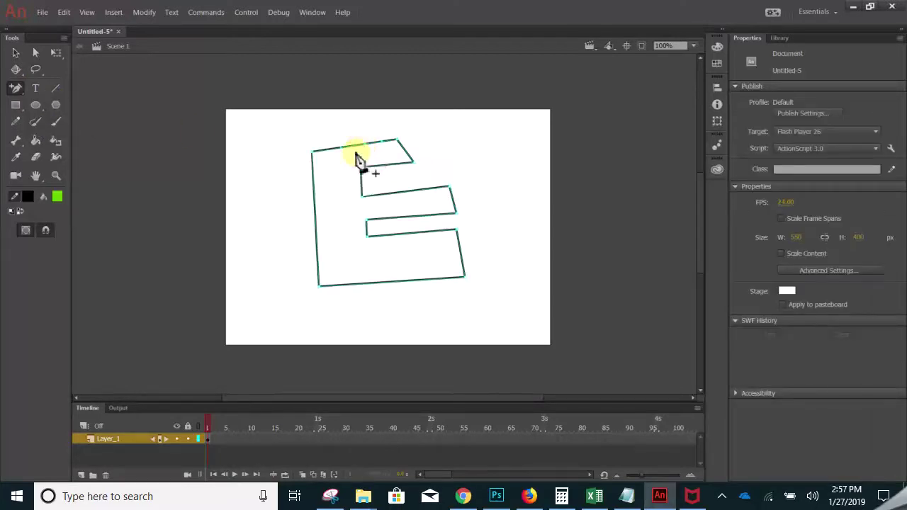
click(16, 88)
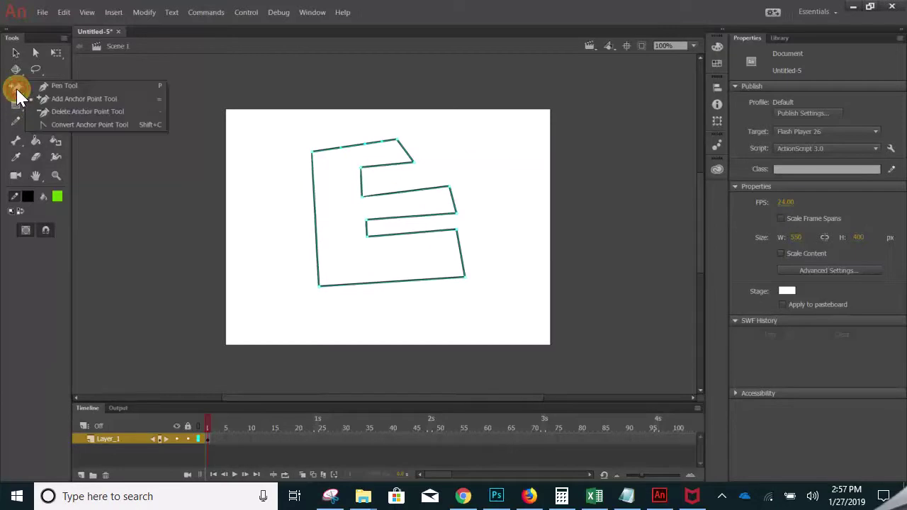
click(50, 110)
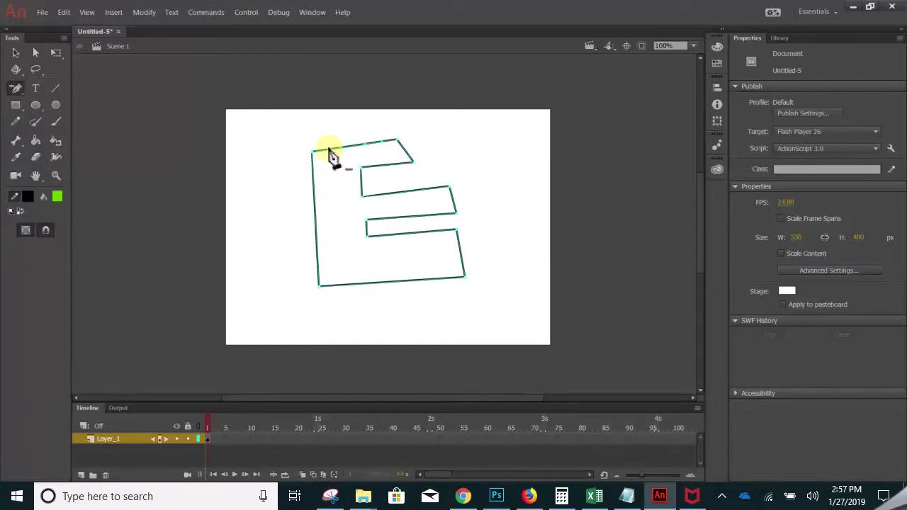
click(364, 146)
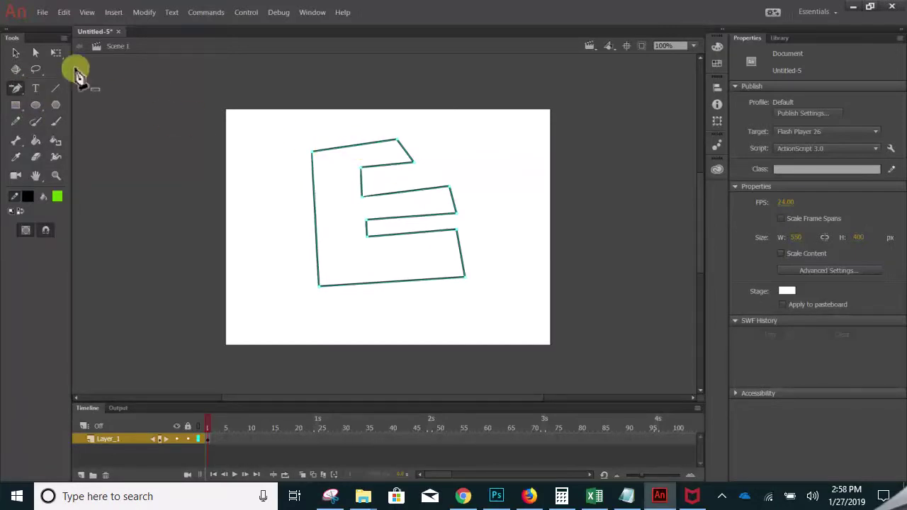
click(16, 88)
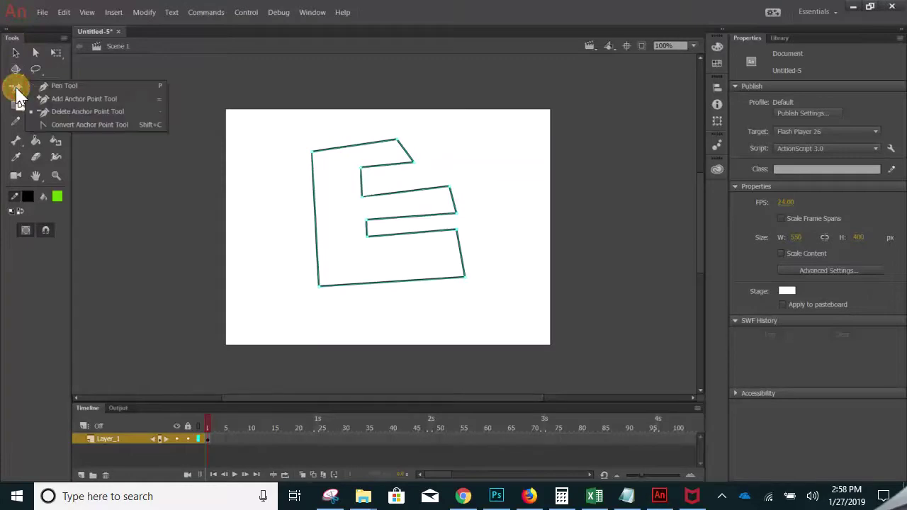
click(60, 125)
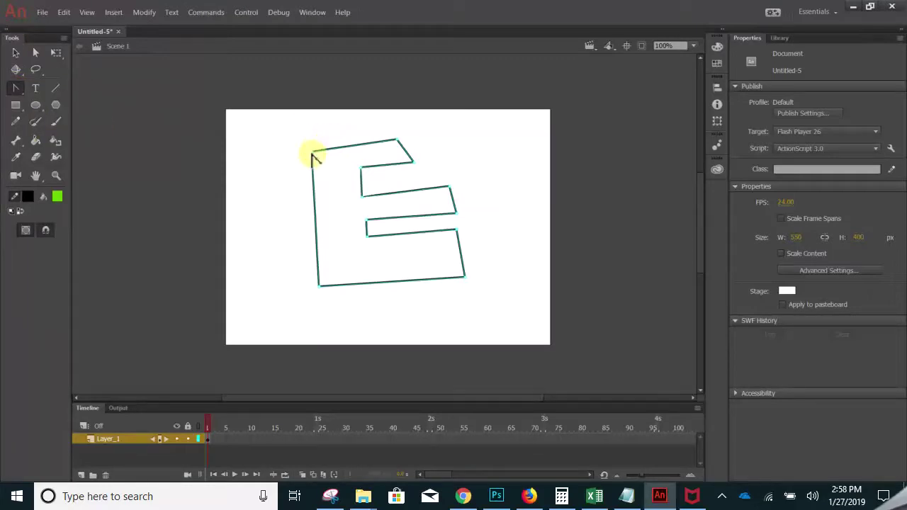
Pull bezier handles from the E's top-left, bottom-left and bottom-right corners to round them.
drag(324, 142, 294, 174)
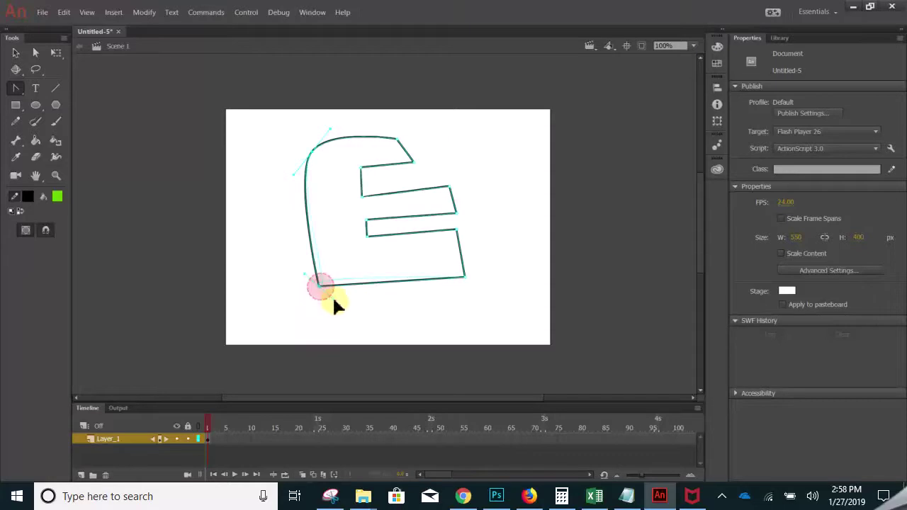
drag(335, 304, 298, 280)
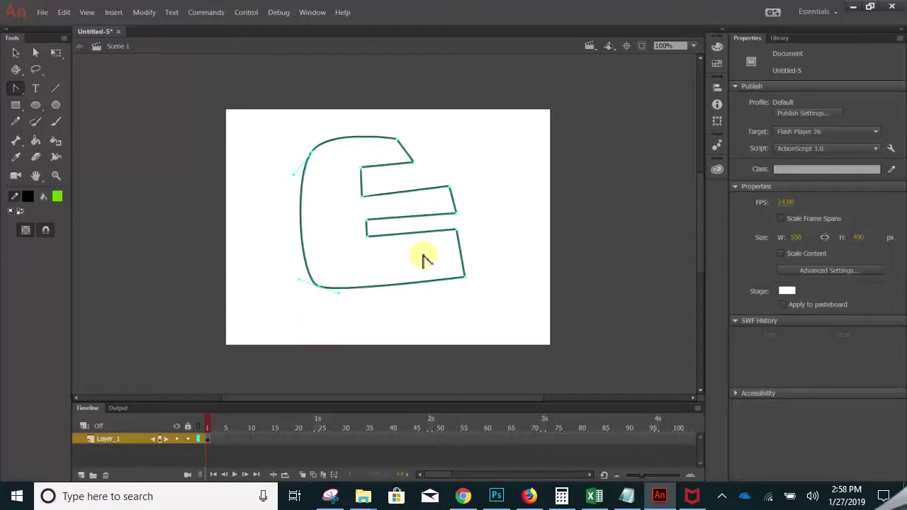
mouse_move(465, 278)
mouse_down()
mouse_move(476, 275)
mouse_move(458, 291)
mouse_up()
drag(457, 229, 466, 234)
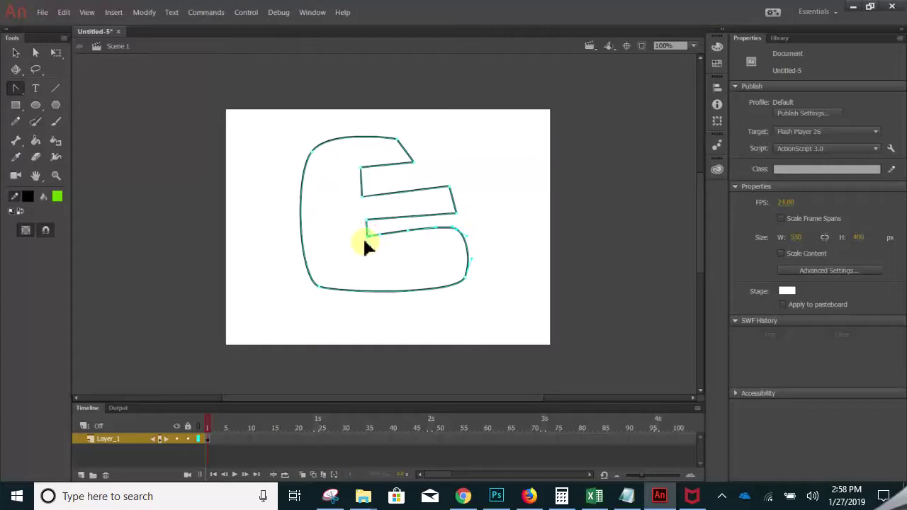
Curve the notch corners and the middle arm's upper-left corner into smooth loops.
drag(365, 234, 374, 211)
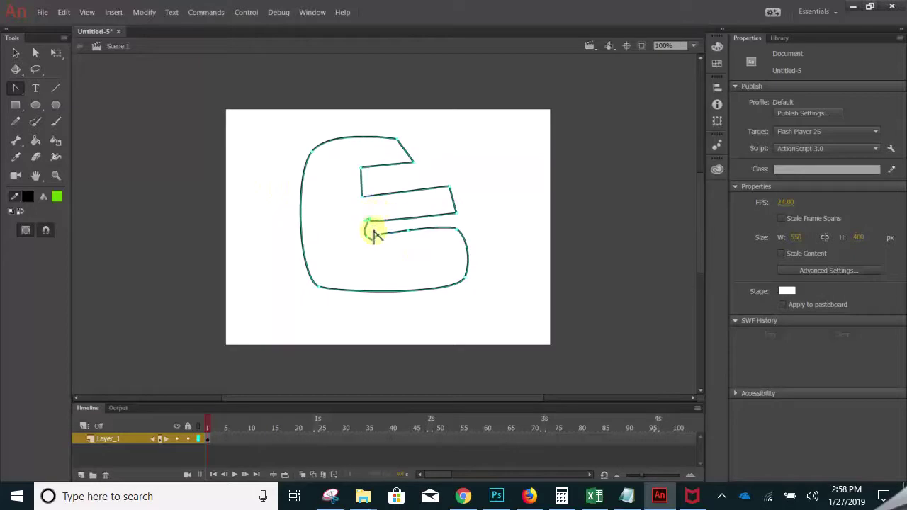
click(378, 238)
drag(379, 237, 358, 229)
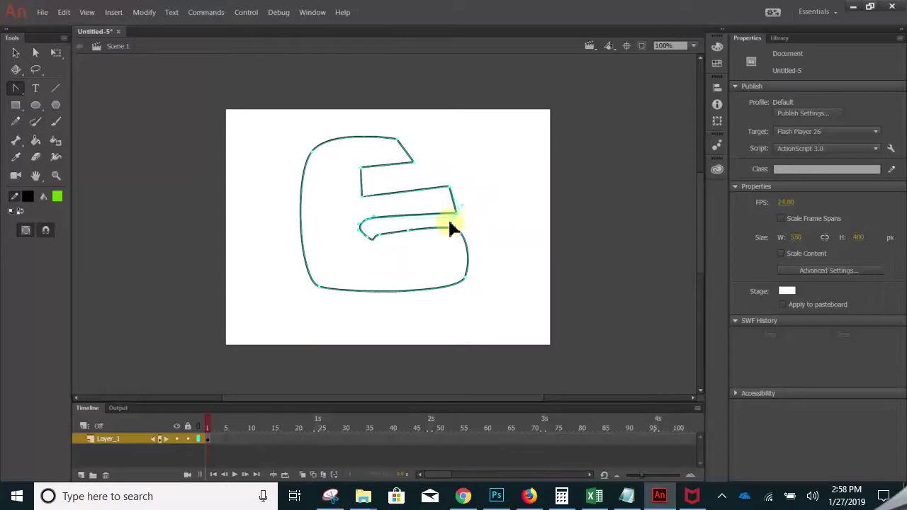
drag(448, 218, 465, 197)
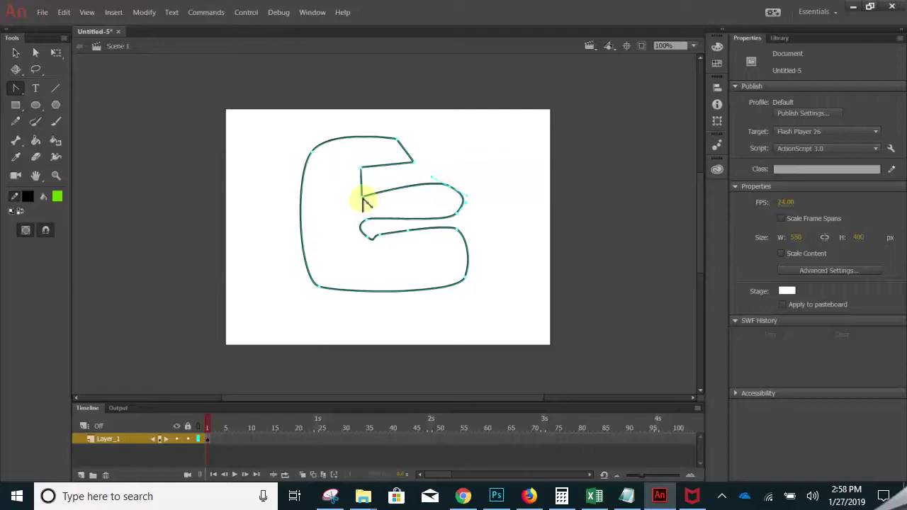
drag(366, 198, 368, 200)
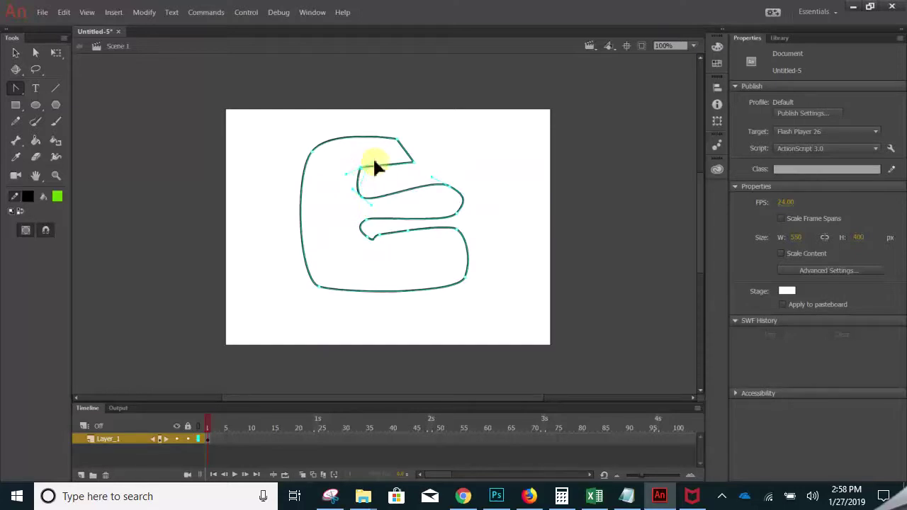
drag(355, 170, 407, 172)
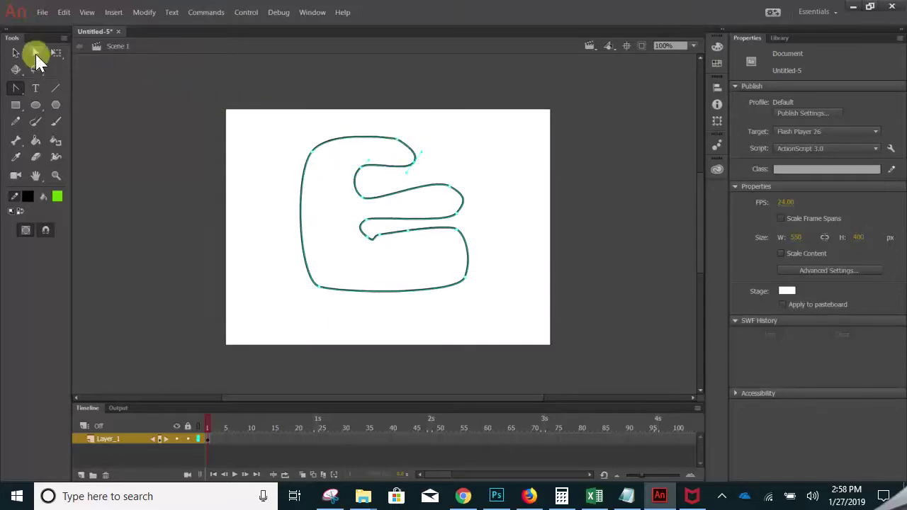
Zoom in on the lower notch, smooth its dip's handle, and delete the extra anchor there.
click(35, 53)
drag(372, 237, 379, 242)
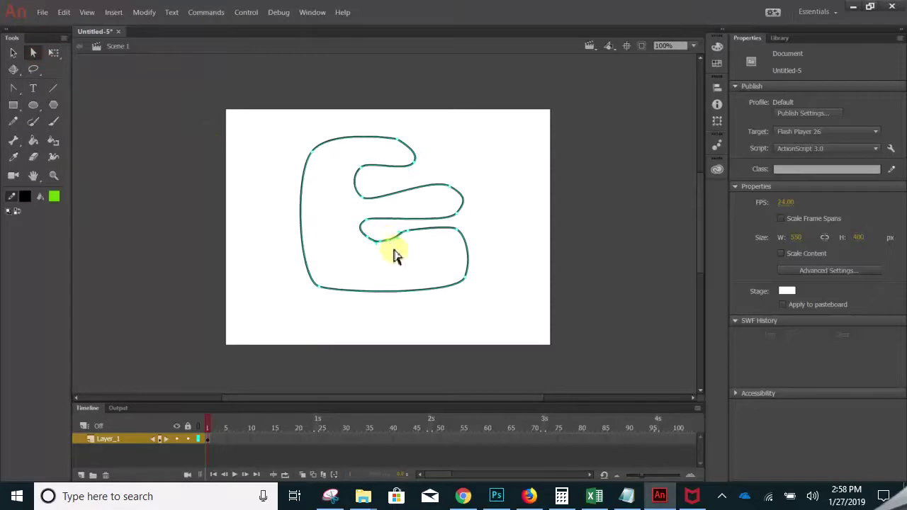
click(397, 249)
click(397, 245)
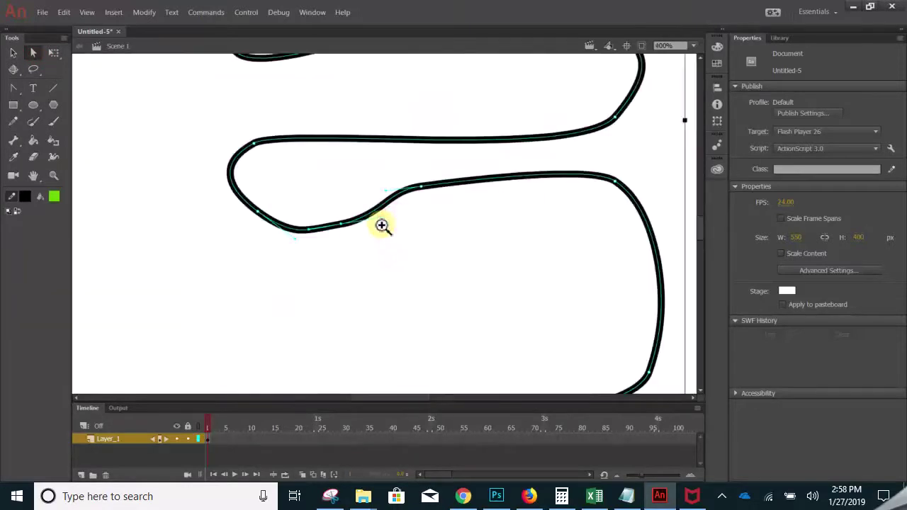
click(382, 225)
drag(389, 215, 353, 216)
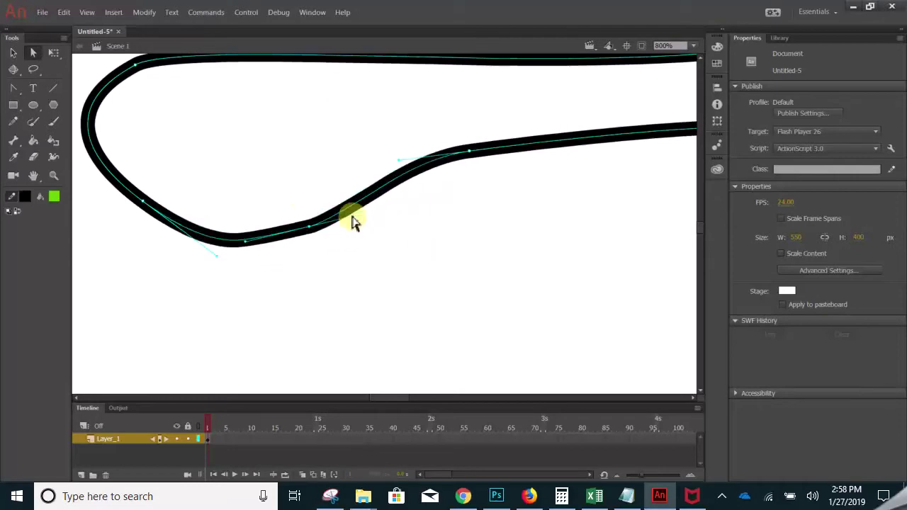
click(14, 89)
drag(13, 89, 52, 112)
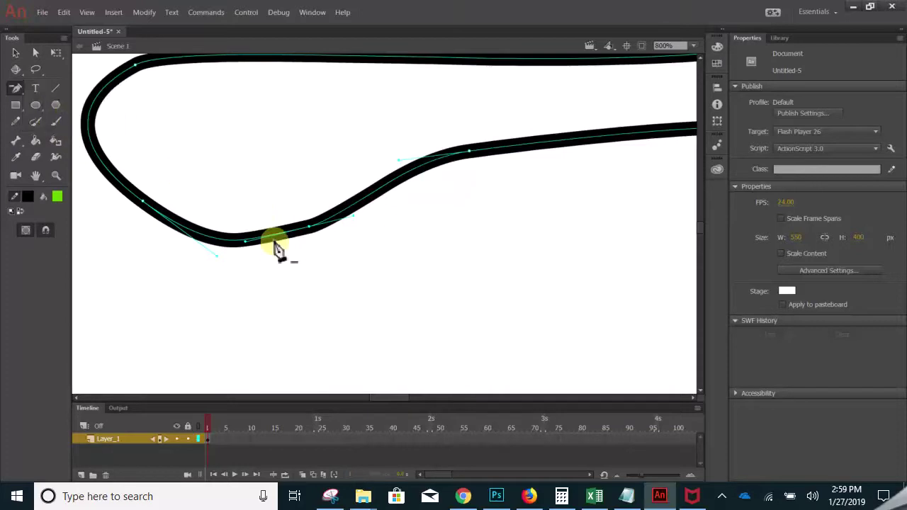
click(309, 227)
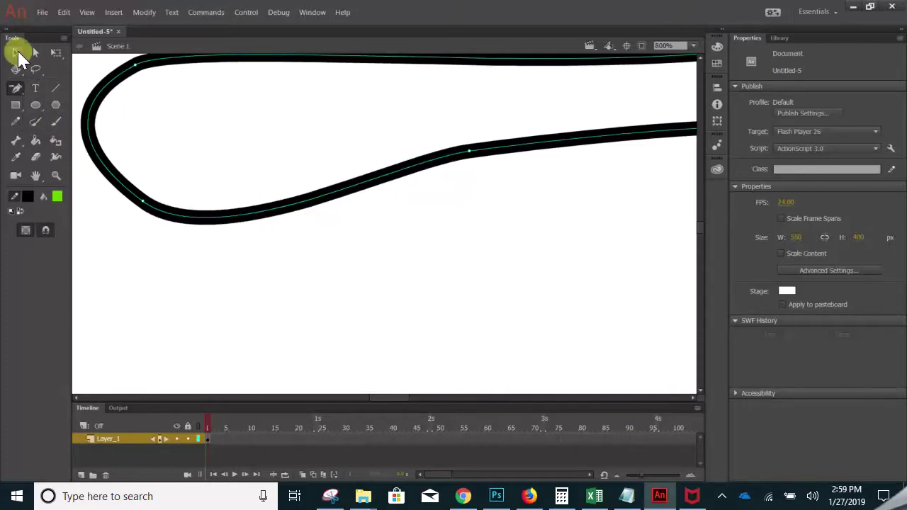
Select the entire rounded E outline and delete it, leaving the stage blank.
click(16, 53)
ctrl+alt+click(385, 199)
ctrl+alt+click(384, 198)
ctrl+alt+click(385, 199)
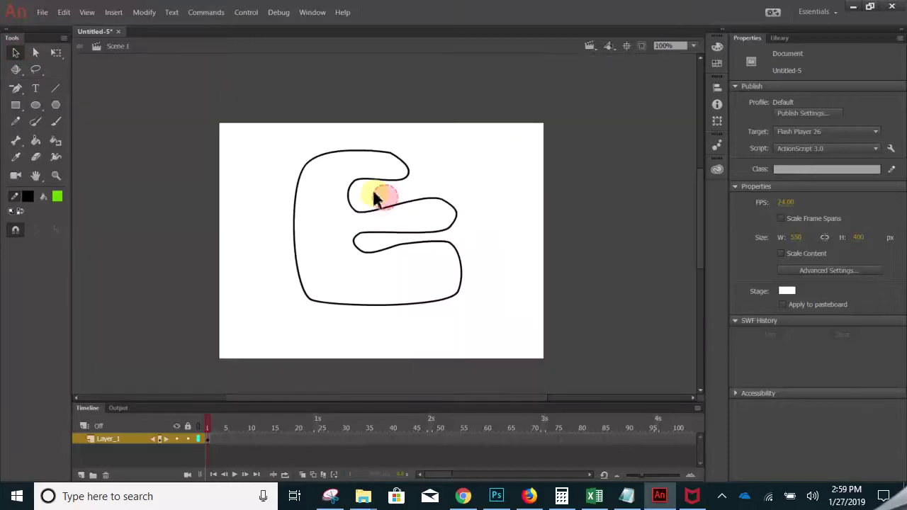
ctrl+click(387, 227)
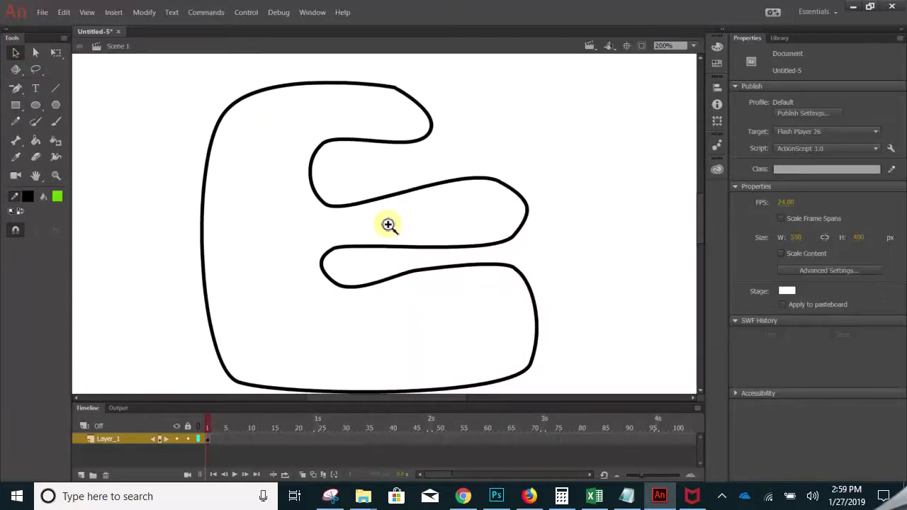
ctrl+click(389, 225)
ctrl+click(394, 221)
ctrl+alt+click(395, 222)
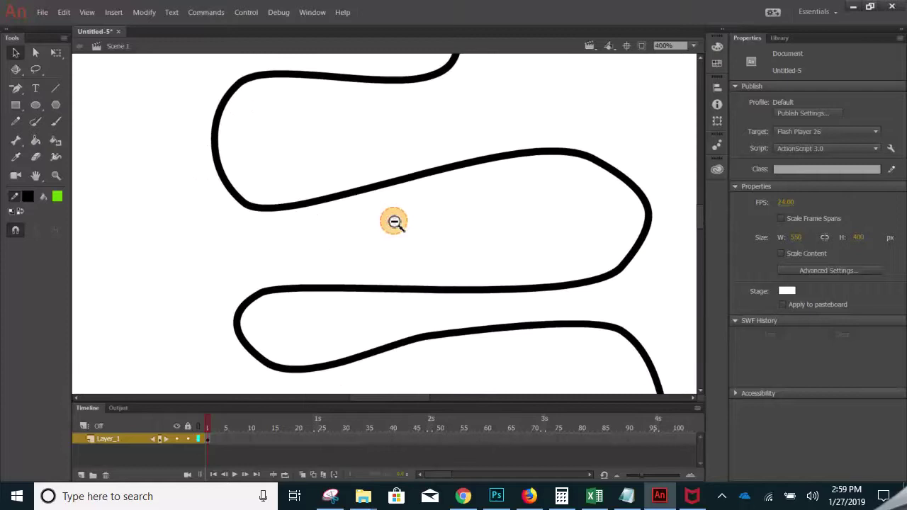
ctrl+alt+click(395, 221)
mouse_move(391, 241)
mouse_down()
mouse_move(364, 198)
mouse_move(371, 216)
mouse_up()
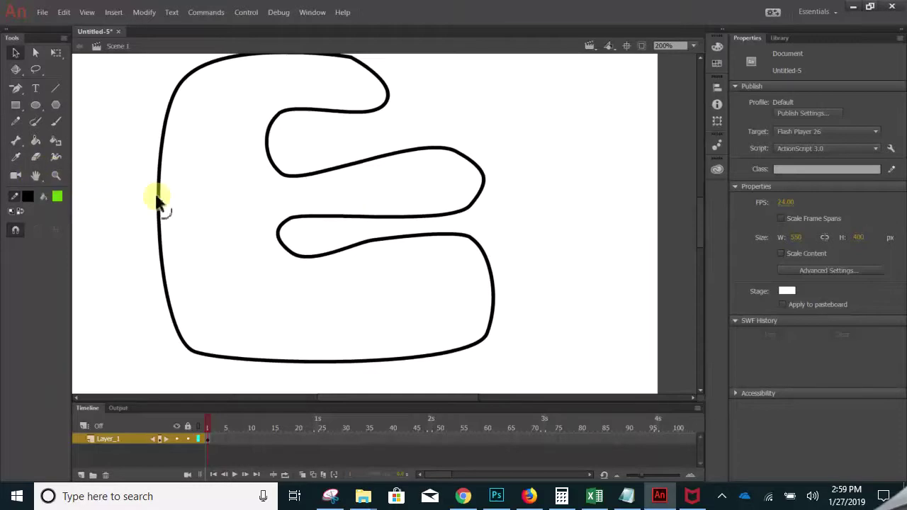
scroll(503, 203, up, 3)
scroll(503, 202, down, 3)
click(452, 153)
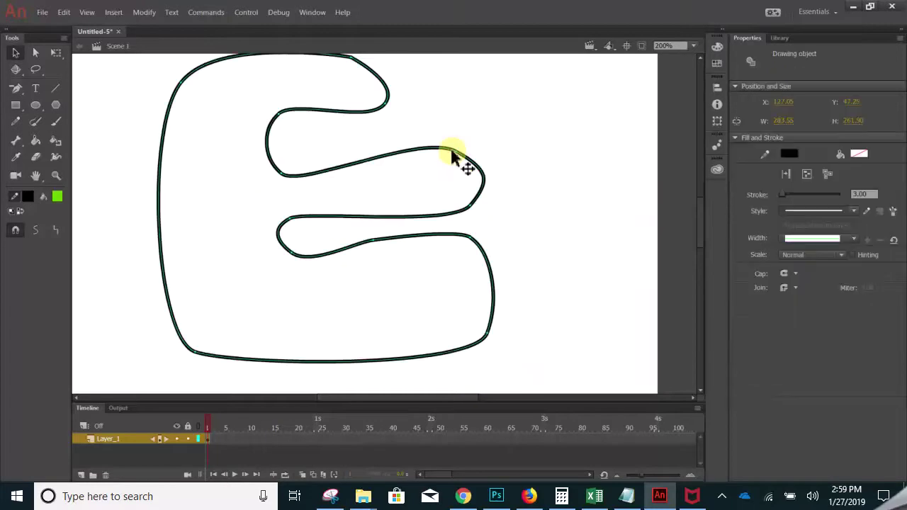
key(Delete)
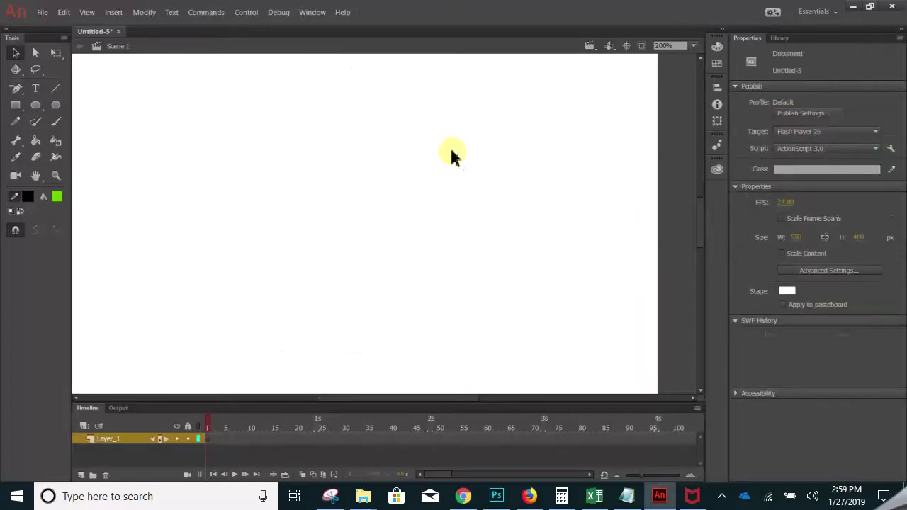
Draw a rounded head outline from curved Pen points near the stage's top centre.
alt+click(318, 204)
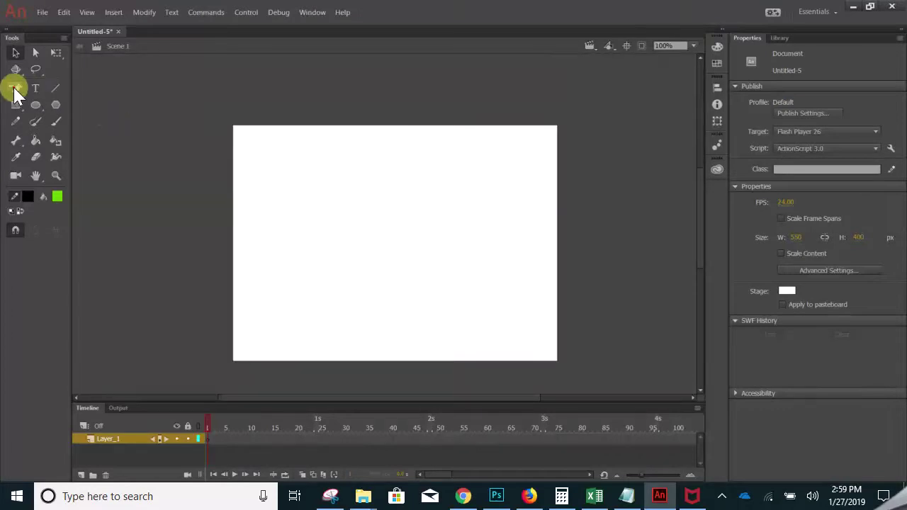
drag(16, 92, 40, 86)
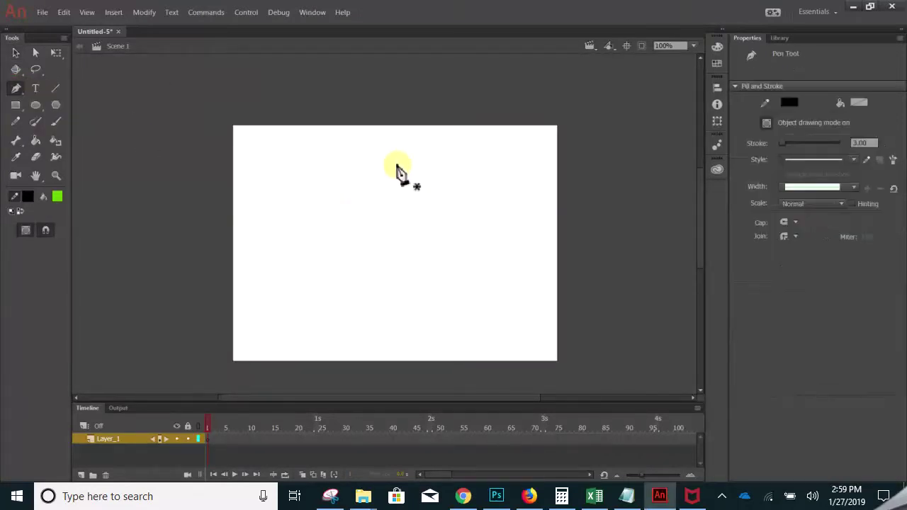
click(412, 170)
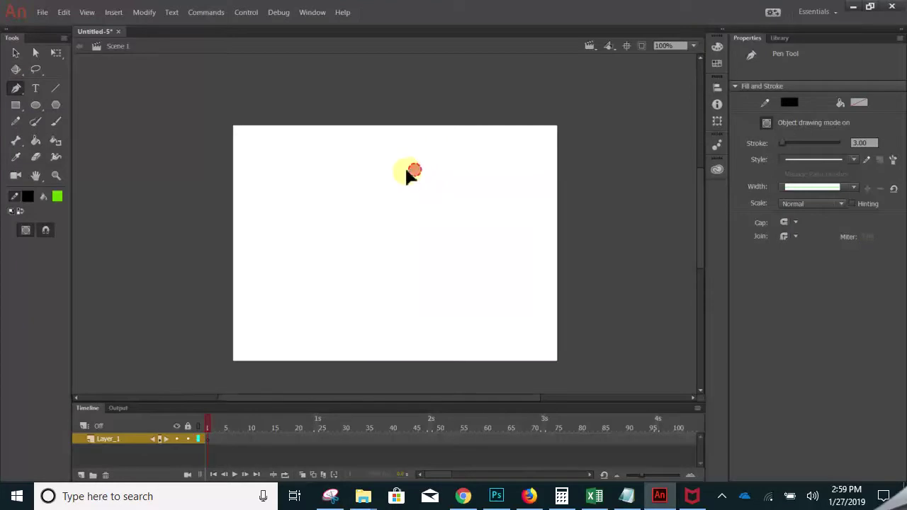
click(365, 170)
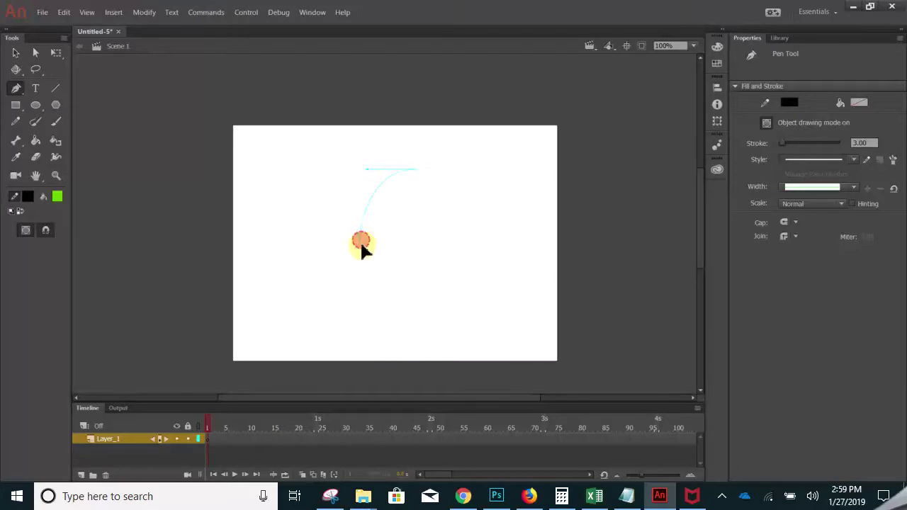
drag(361, 243, 364, 277)
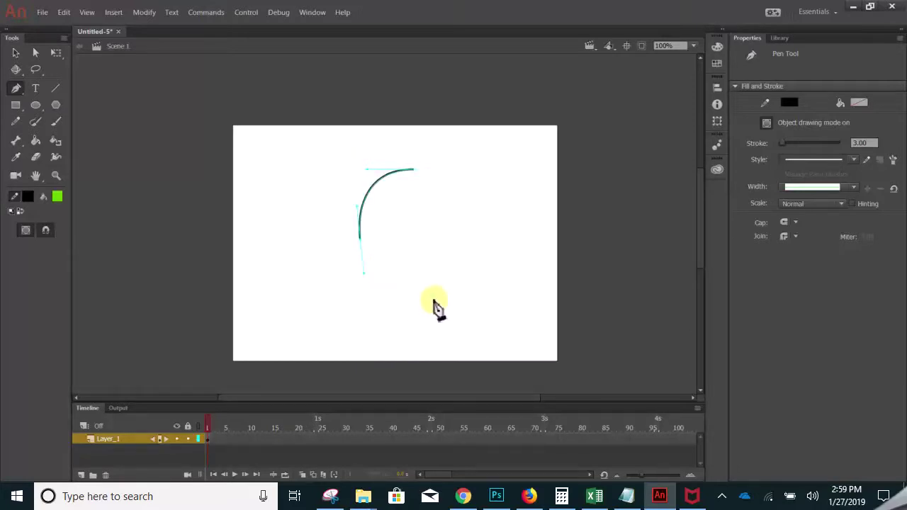
drag(451, 295, 506, 291)
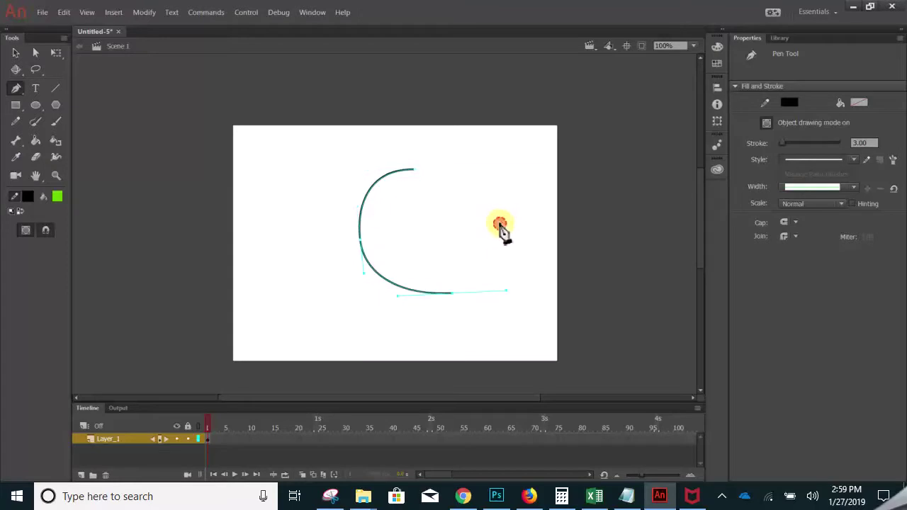
drag(499, 227, 499, 211)
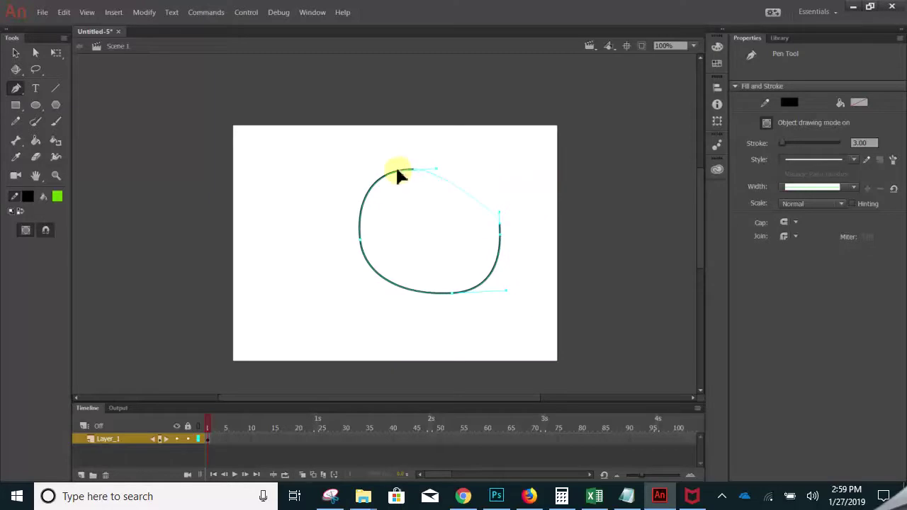
drag(350, 172, 348, 172)
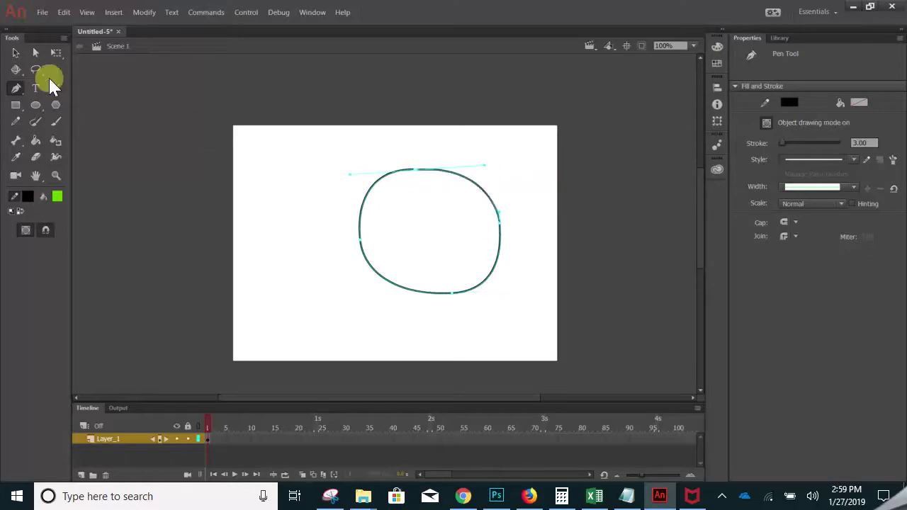
click(15, 53)
Delete the upper-right arc and redraw it, closing the outline with a smooth top anchor.
click(431, 173)
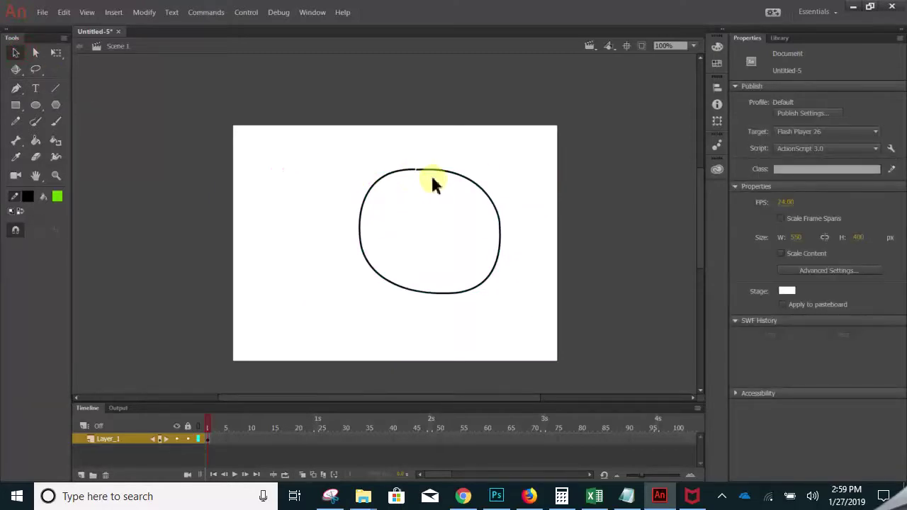
key(Delete)
click(15, 88)
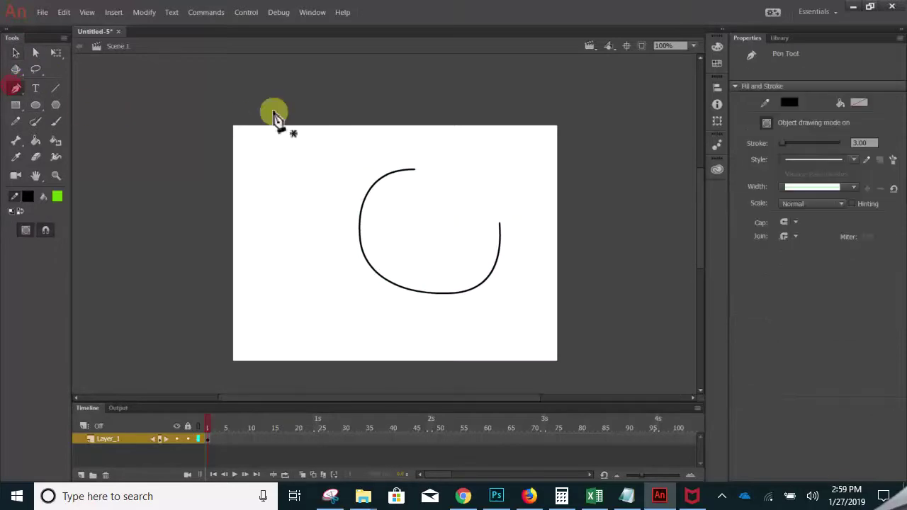
click(500, 224)
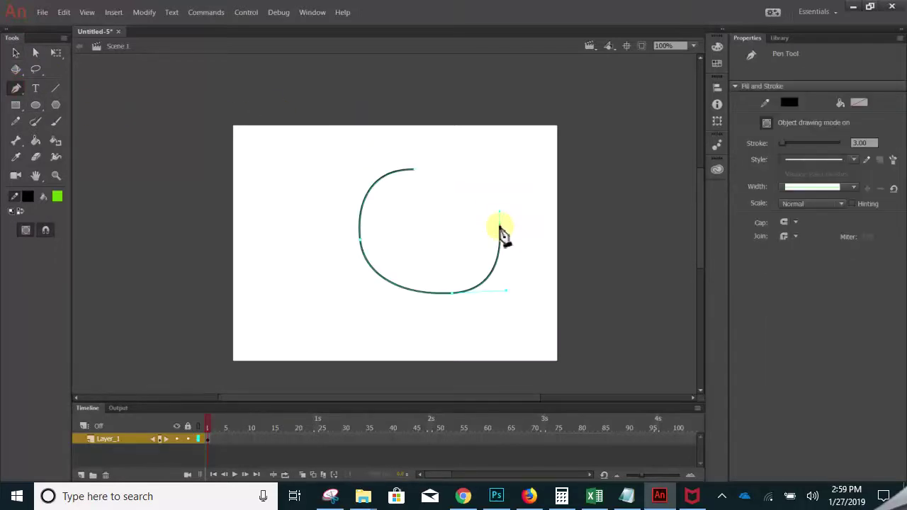
click(498, 194)
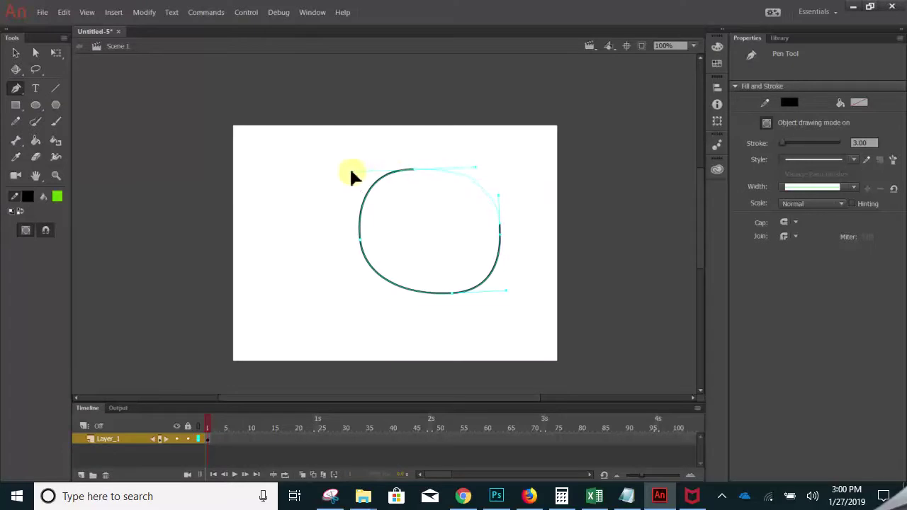
drag(351, 170, 333, 170)
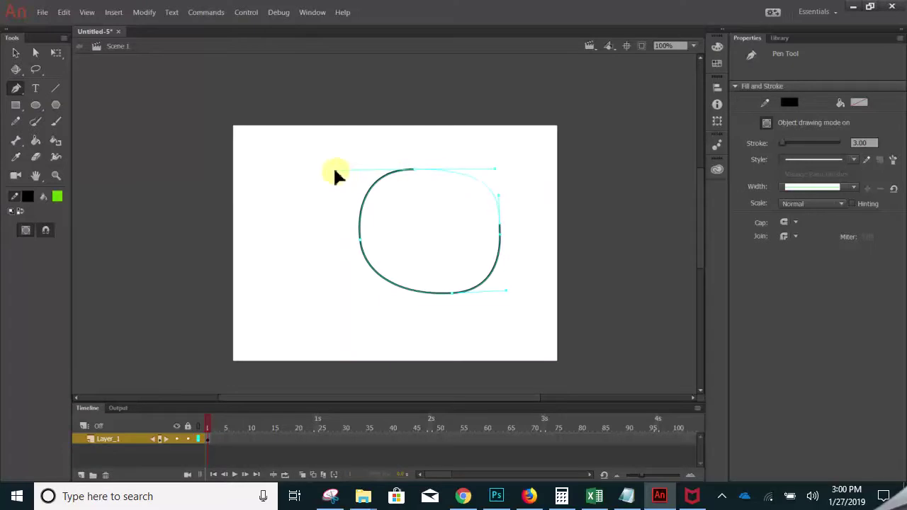
click(15, 53)
click(466, 249)
key(ctrl+=)
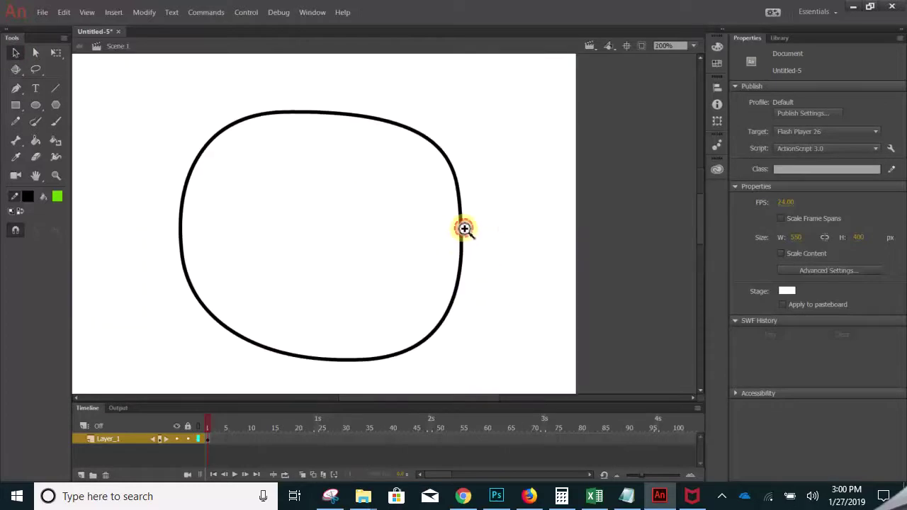
Nudge the rounded outline left and Paint Bucket fill it bright green, keeping its black stroke.
mouse_move(355, 115)
mouse_down()
mouse_move(328, 109)
mouse_move(324, 92)
mouse_move(328, 117)
mouse_move(352, 117)
mouse_up()
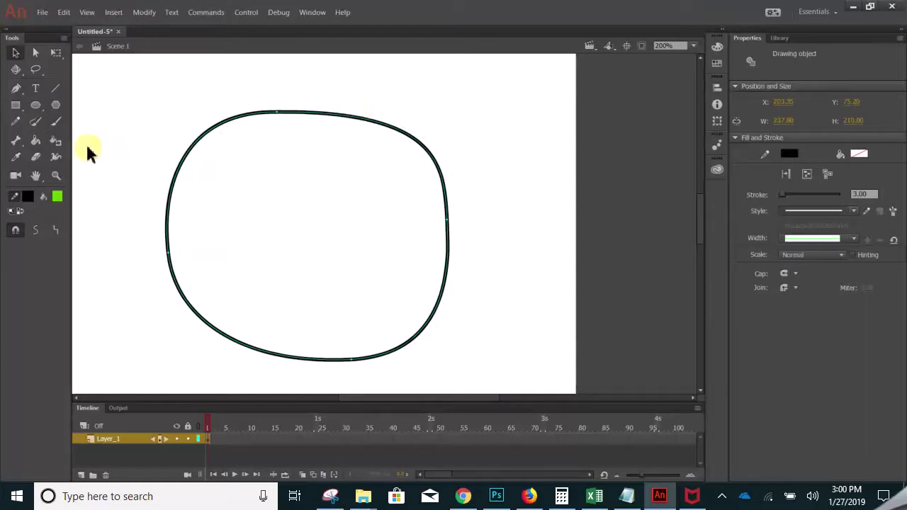
click(38, 143)
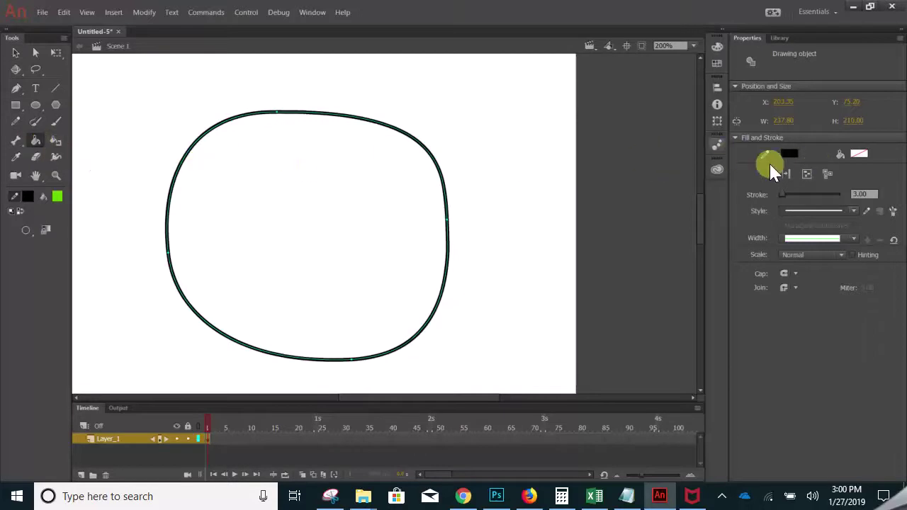
click(286, 122)
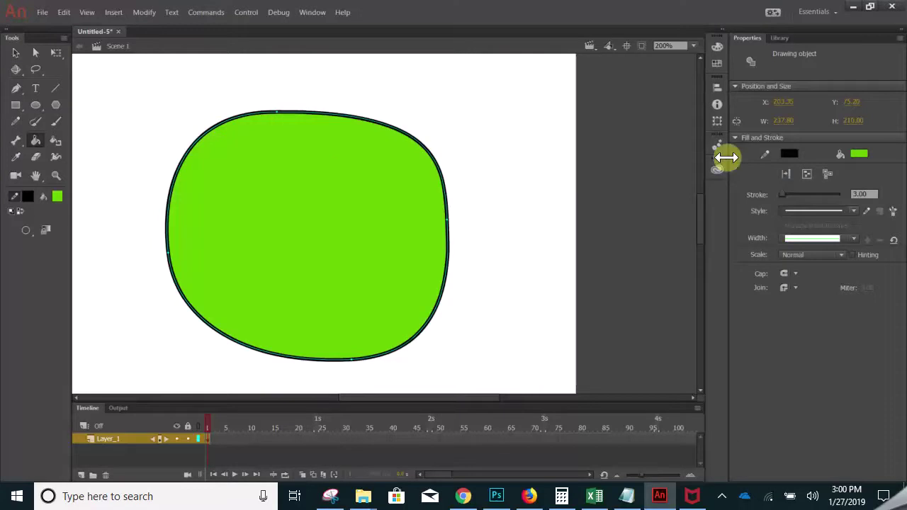
click(859, 154)
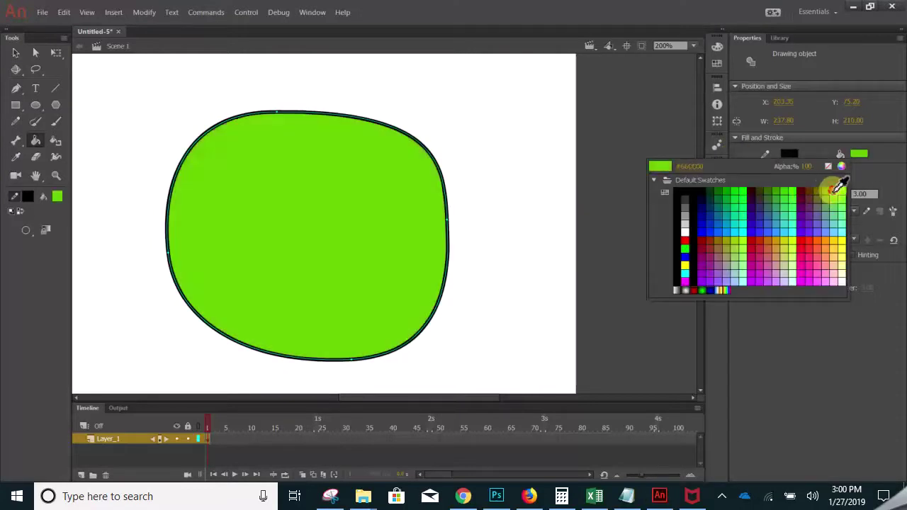
click(839, 185)
click(16, 52)
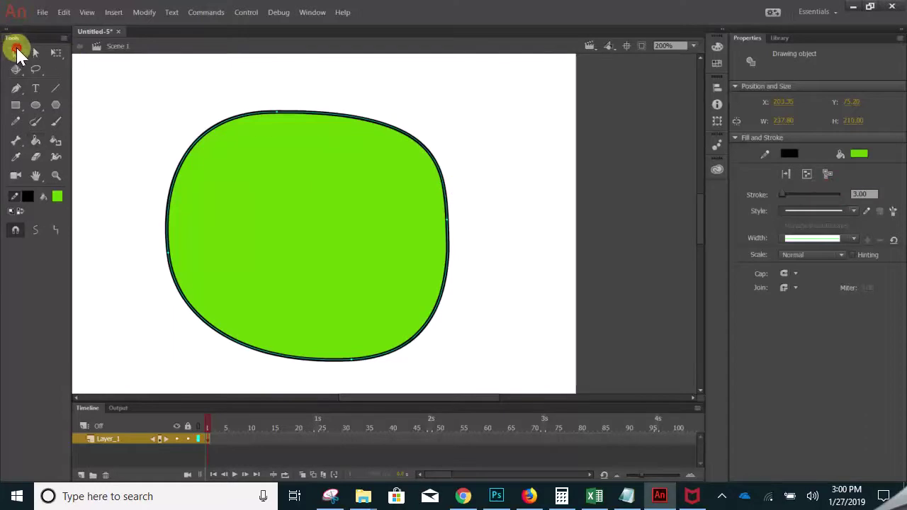
click(168, 83)
click(339, 163)
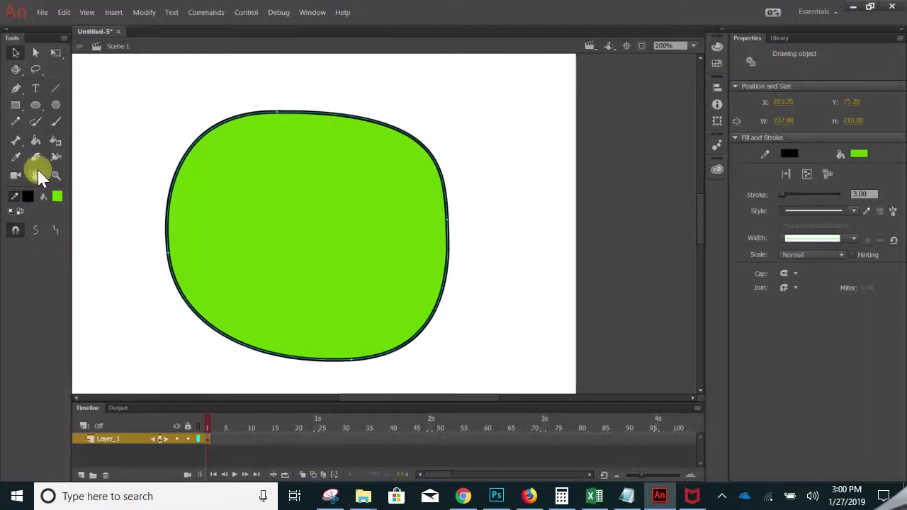
click(16, 89)
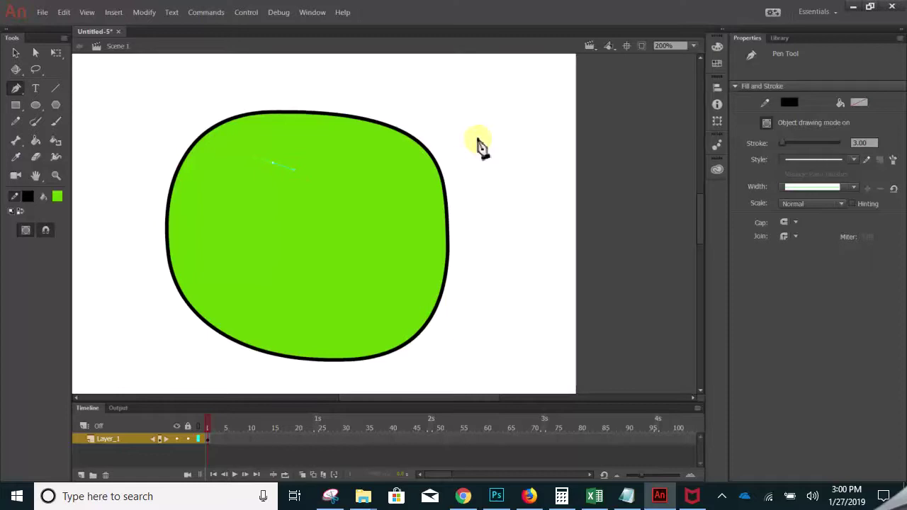
Draw a small closed eye loop in the head's upper left and fill it black.
drag(282, 214, 270, 222)
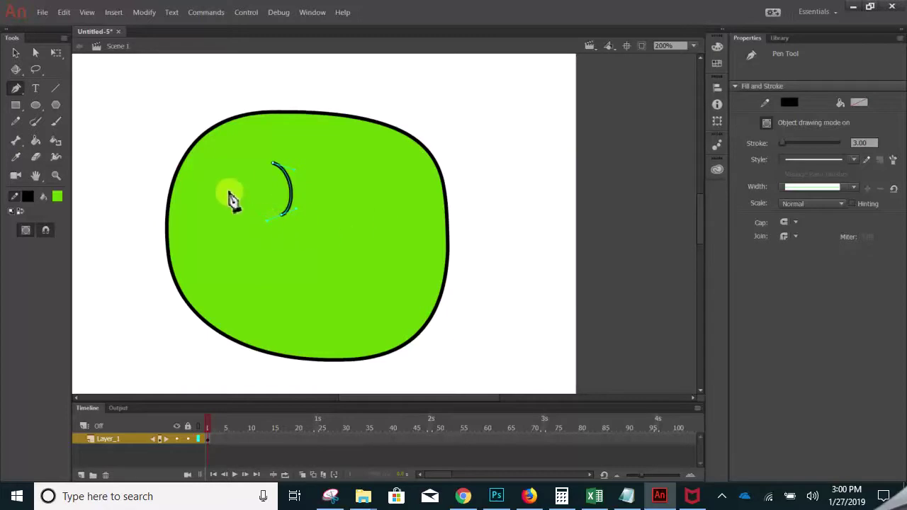
drag(236, 180, 310, 180)
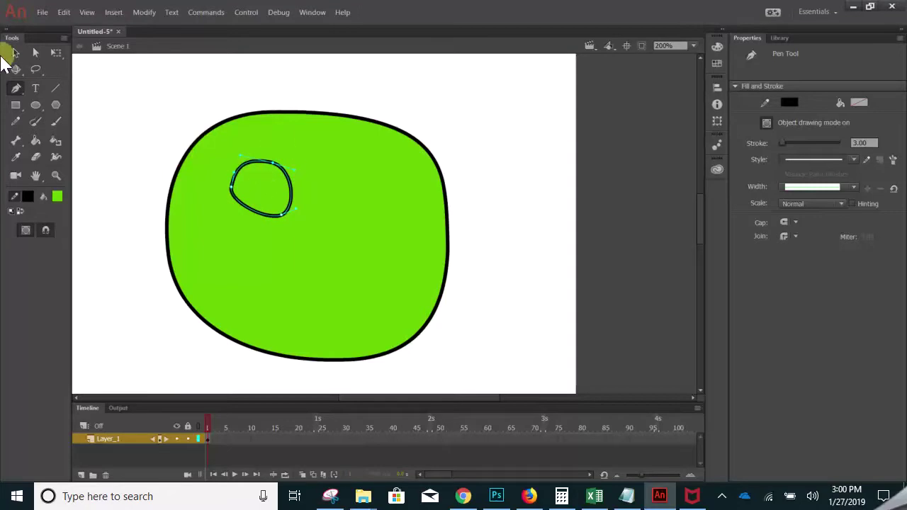
click(15, 54)
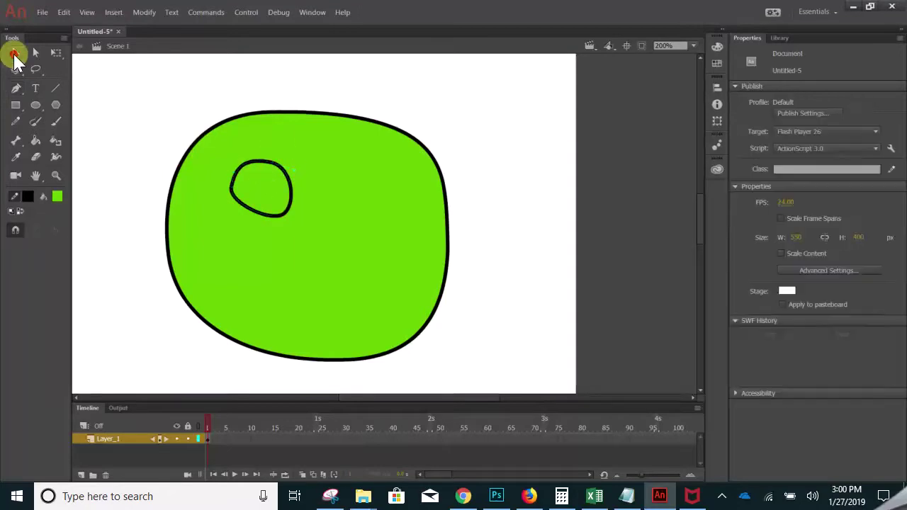
click(258, 164)
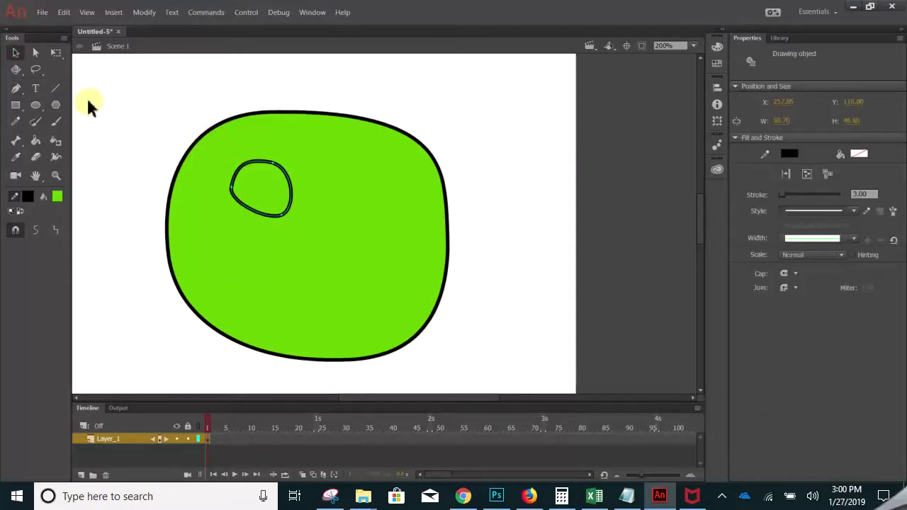
click(34, 141)
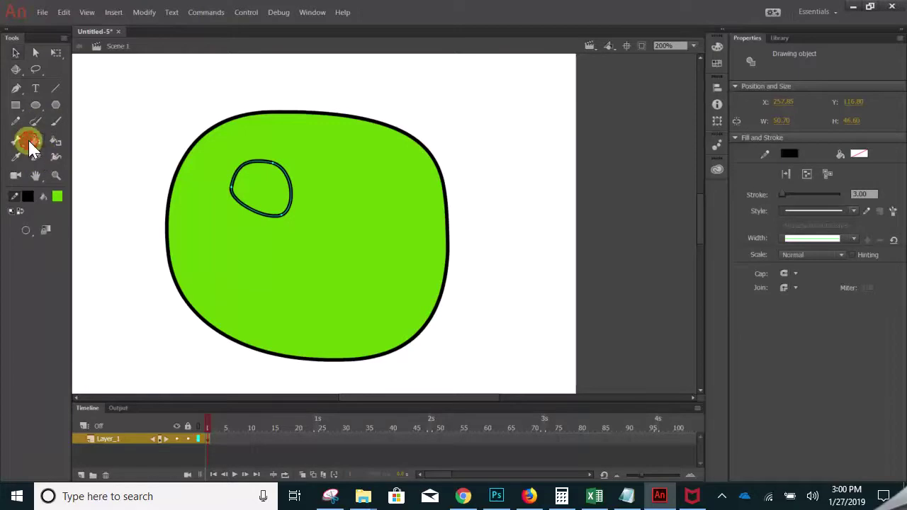
click(860, 153)
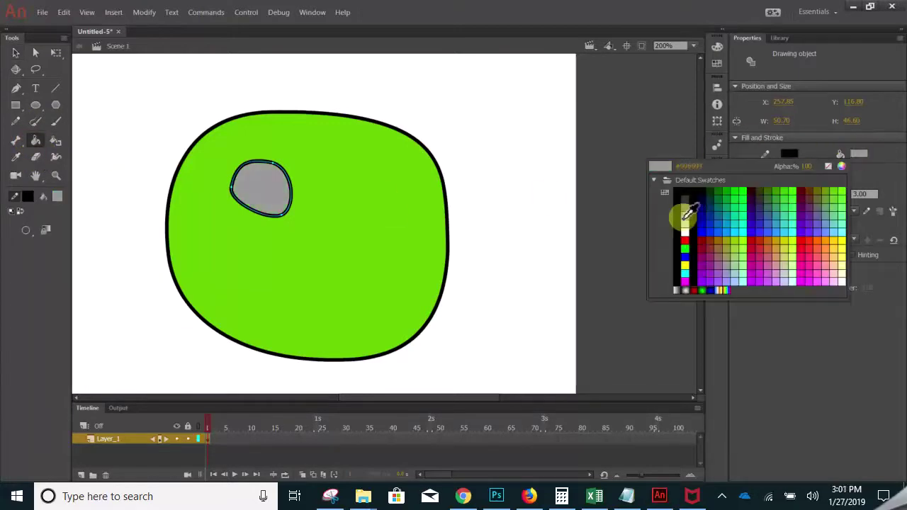
click(685, 192)
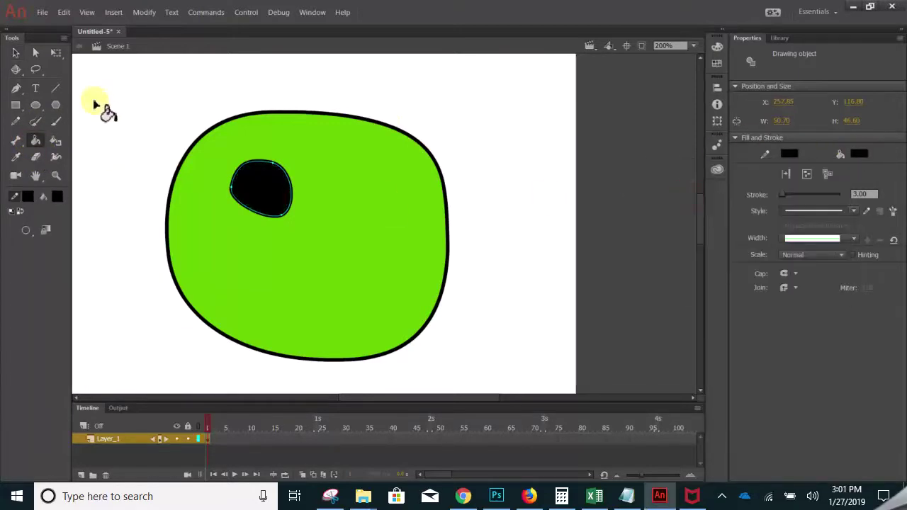
Set the eye's stroke colour to none, removing its outline.
click(15, 53)
click(101, 64)
click(241, 179)
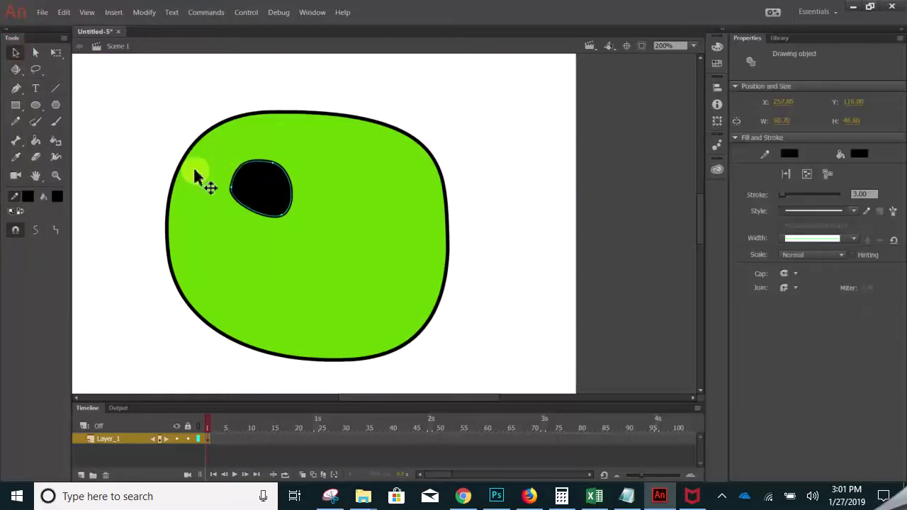
click(789, 153)
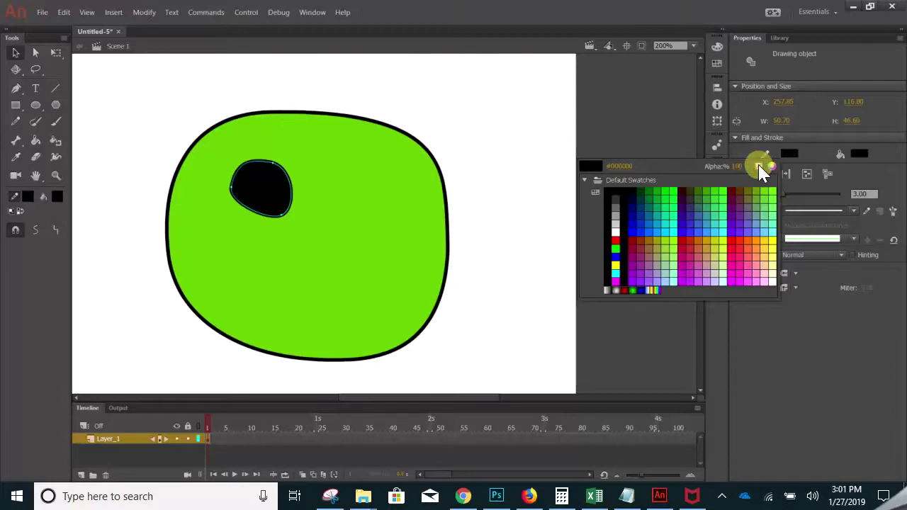
click(760, 167)
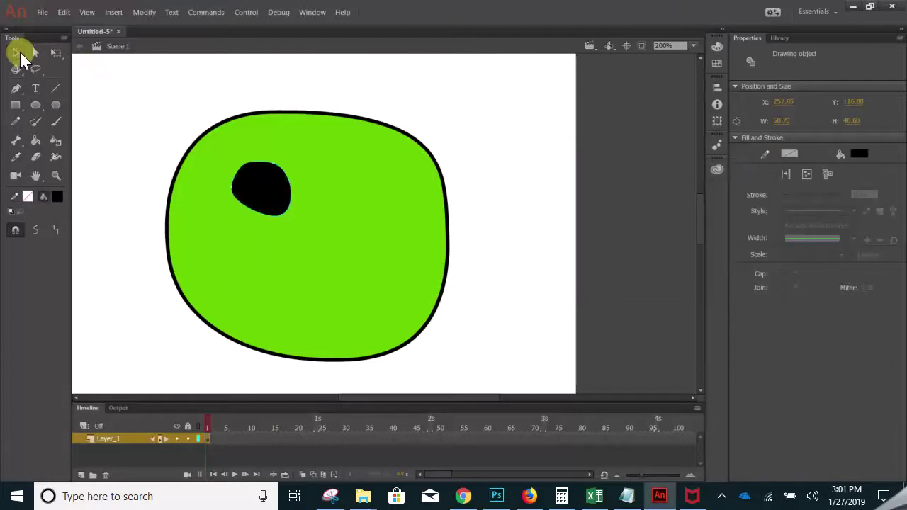
click(16, 53)
click(275, 193)
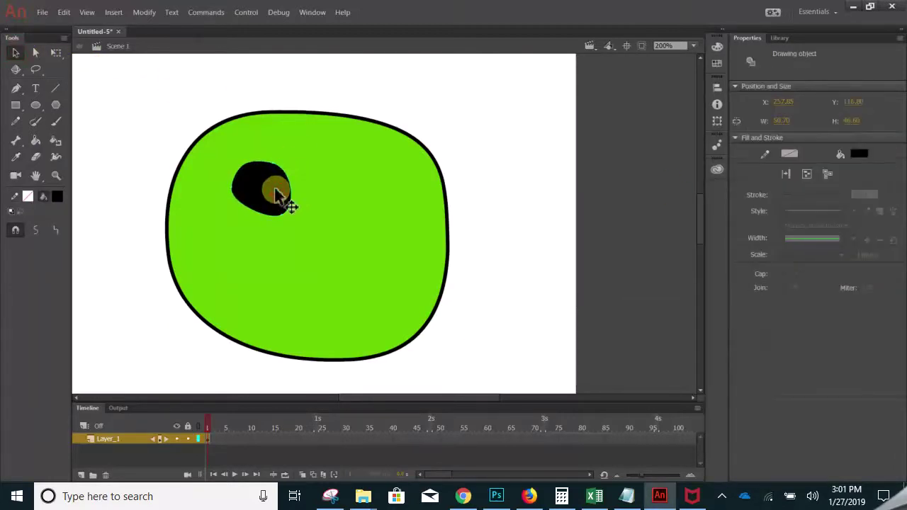
Paste a copy of the eye on the head's right side and flip it horizontally.
right_click(277, 196)
click(263, 194)
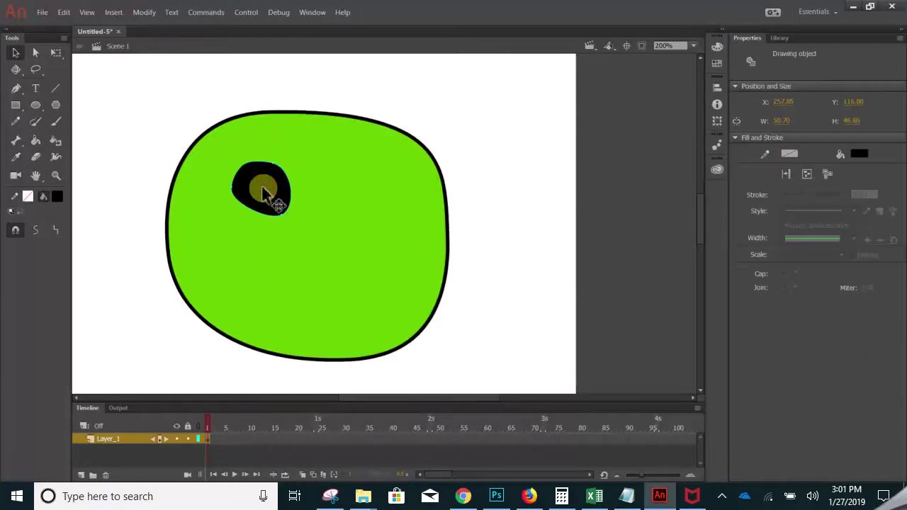
key(ctrl+v)
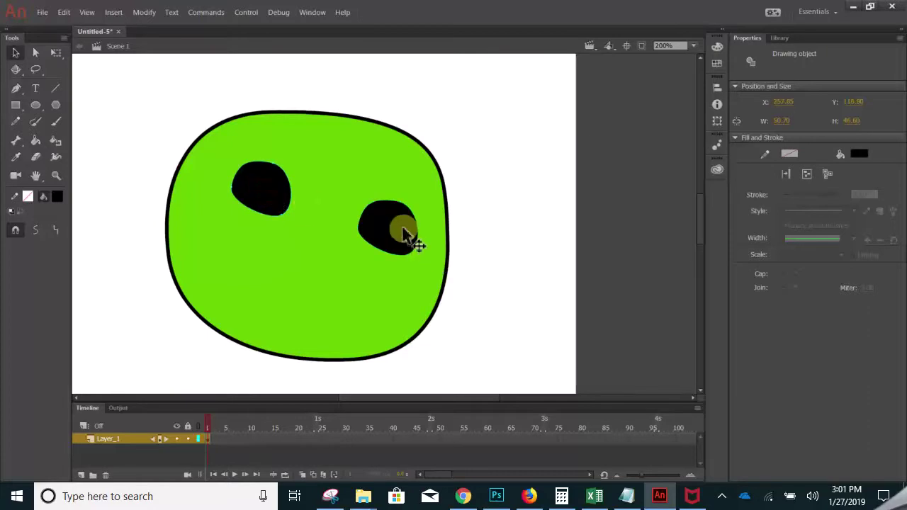
drag(404, 235, 350, 206)
right_click(350, 206)
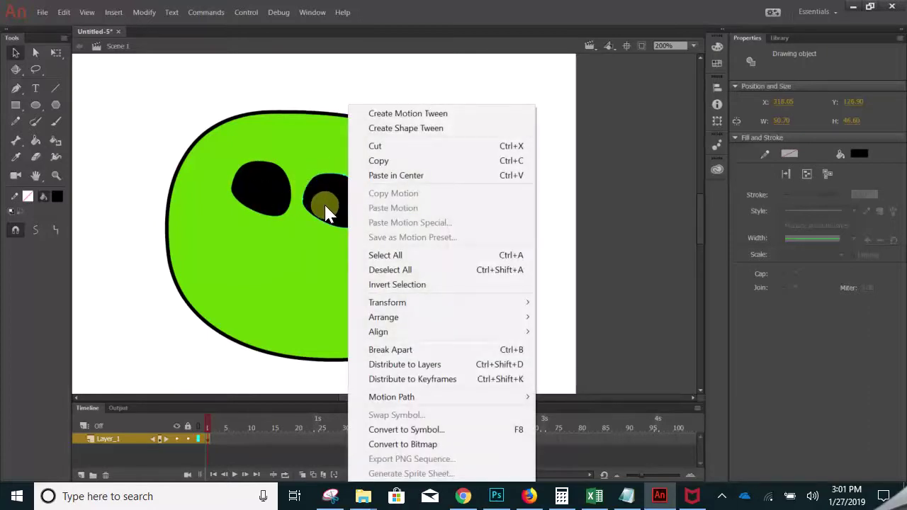
mouse_move(422, 312)
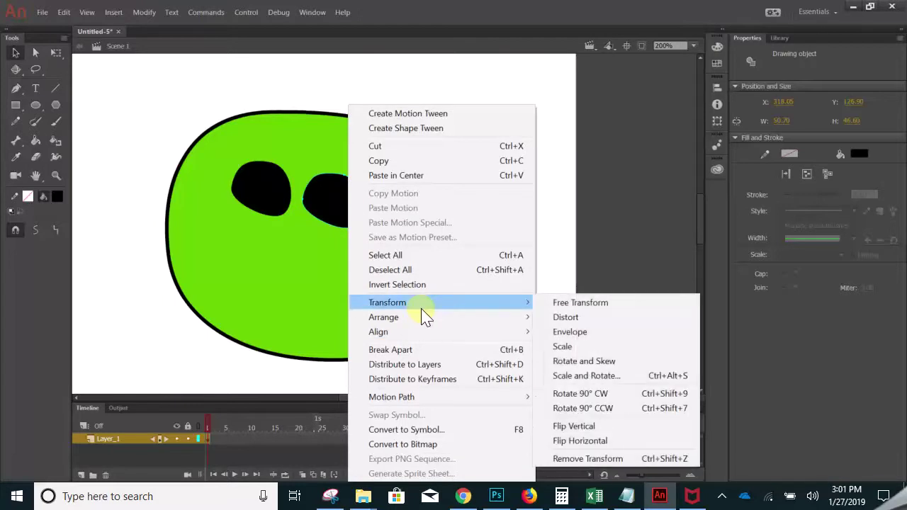
click(603, 440)
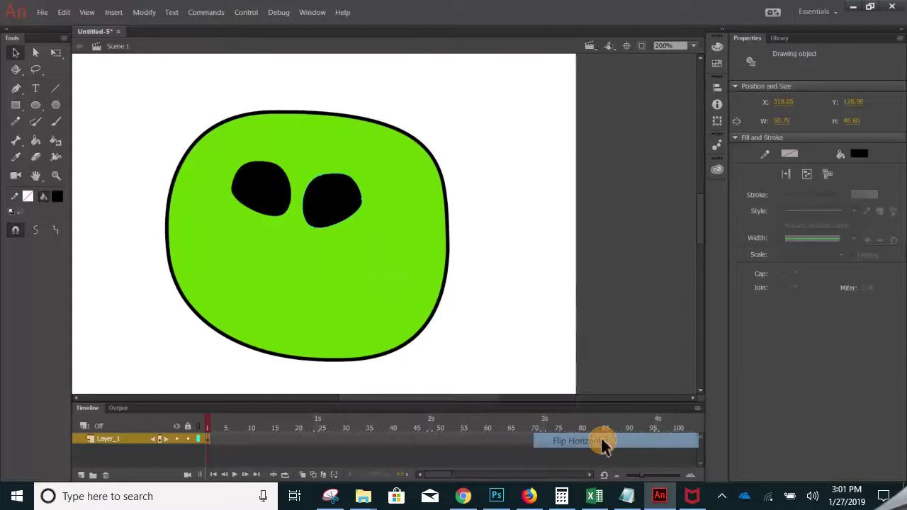
Space the two eyes evenly: mirrored eye further right, left eye slightly lower.
drag(334, 202, 378, 193)
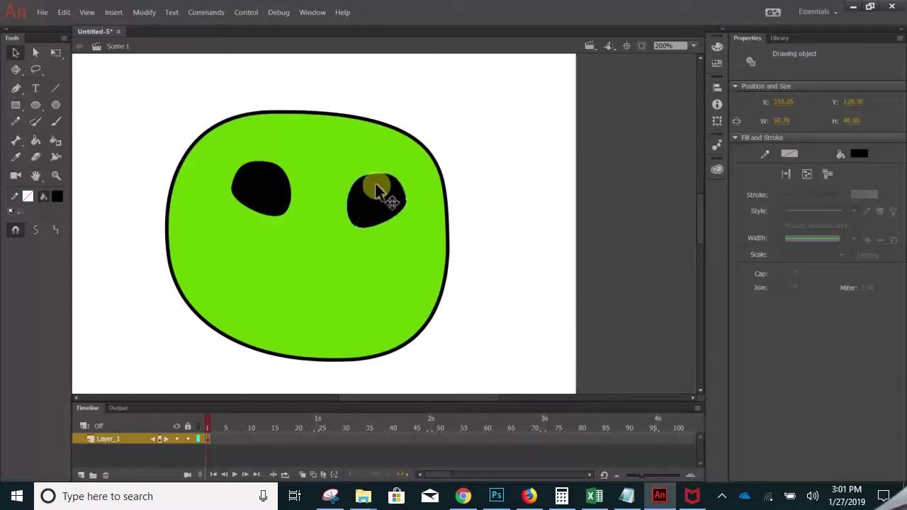
drag(255, 186, 262, 196)
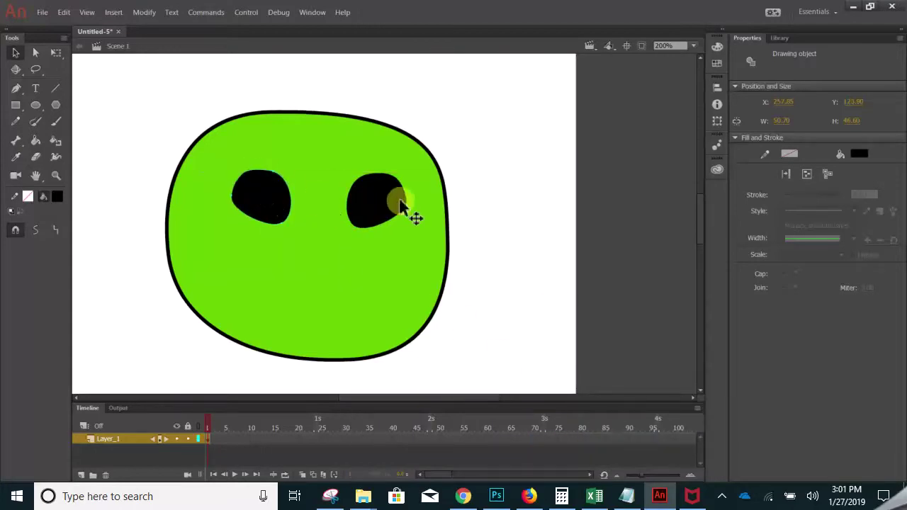
drag(404, 203, 386, 216)
Draw a wavy Pen path from the left cheek across the lower head, looping back toward its start.
click(519, 239)
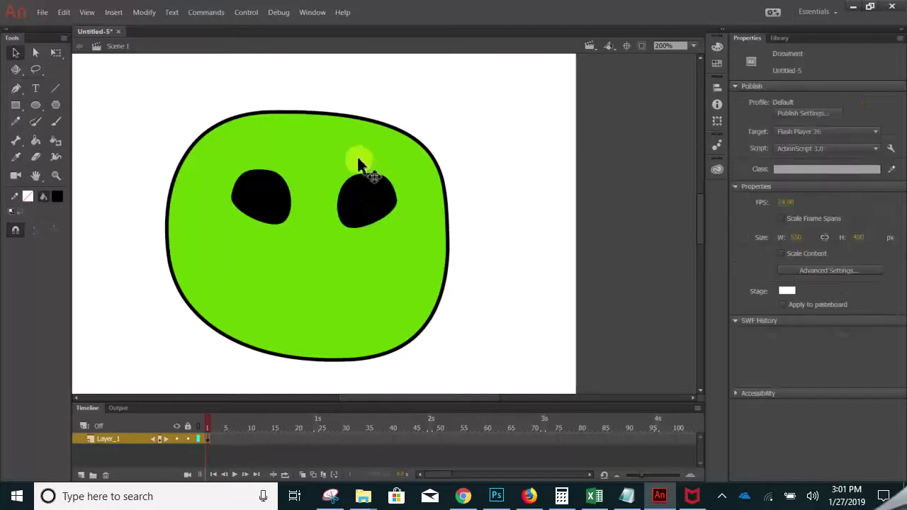
click(14, 89)
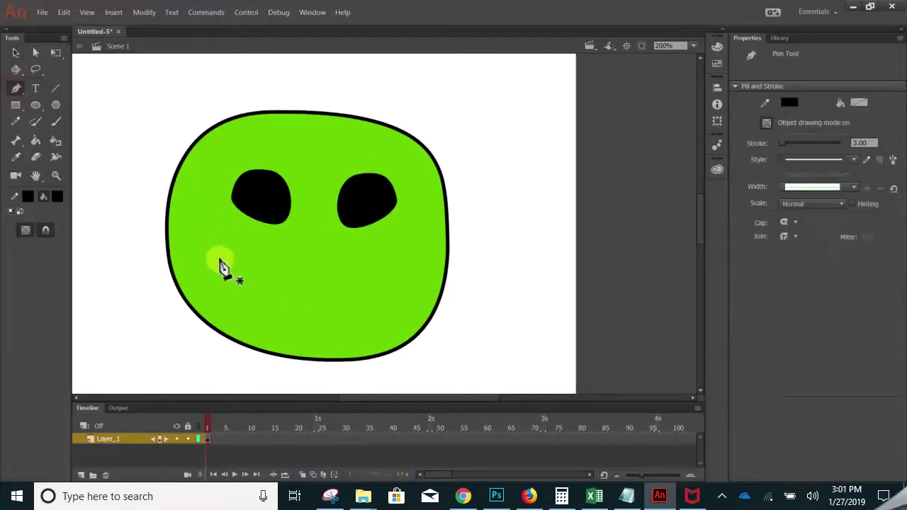
click(207, 243)
drag(326, 253, 357, 286)
drag(381, 254, 423, 305)
drag(343, 321, 276, 287)
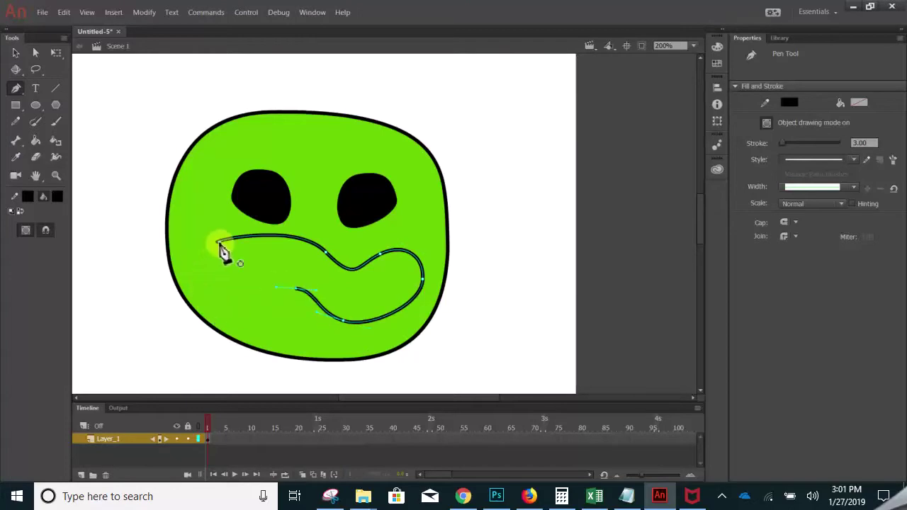
drag(218, 173, 243, 174)
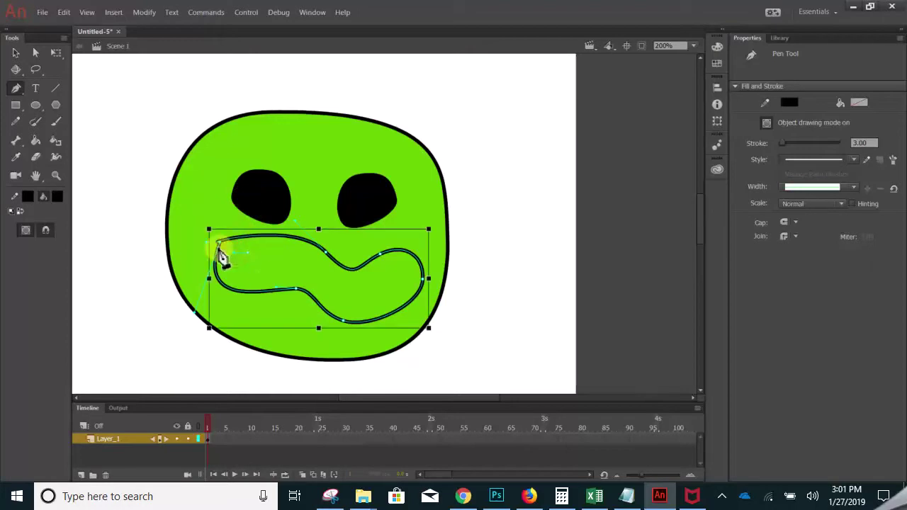
Undo the closing and stray hook segments, then resume the mouth path from its open end.
key(ctrl+z)
click(248, 253)
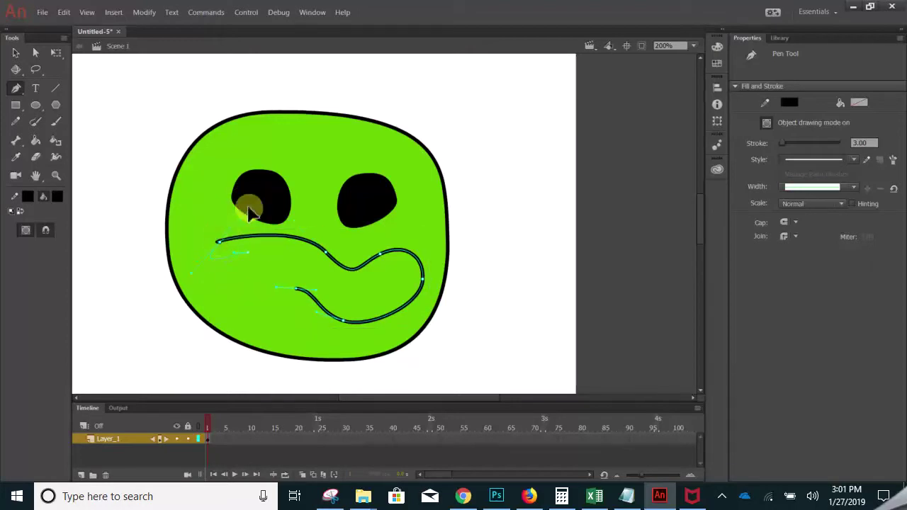
click(269, 289)
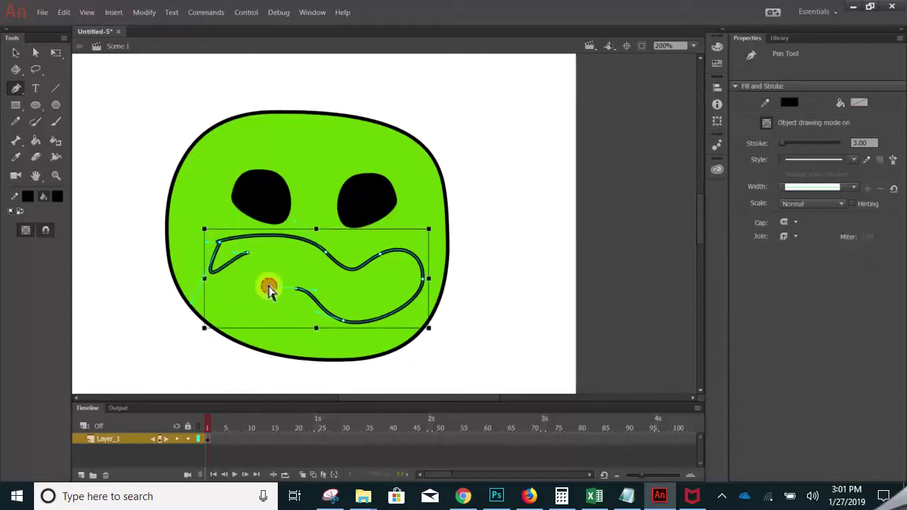
key(ctrl+z)
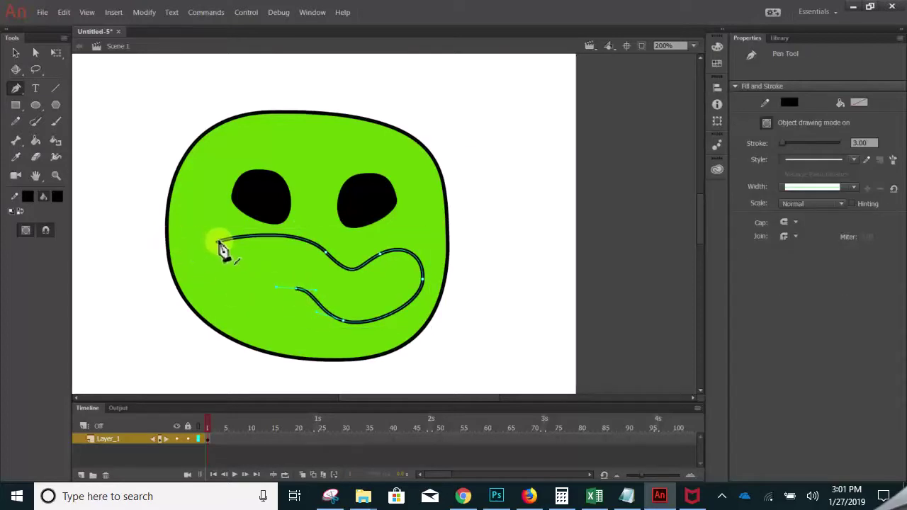
click(295, 292)
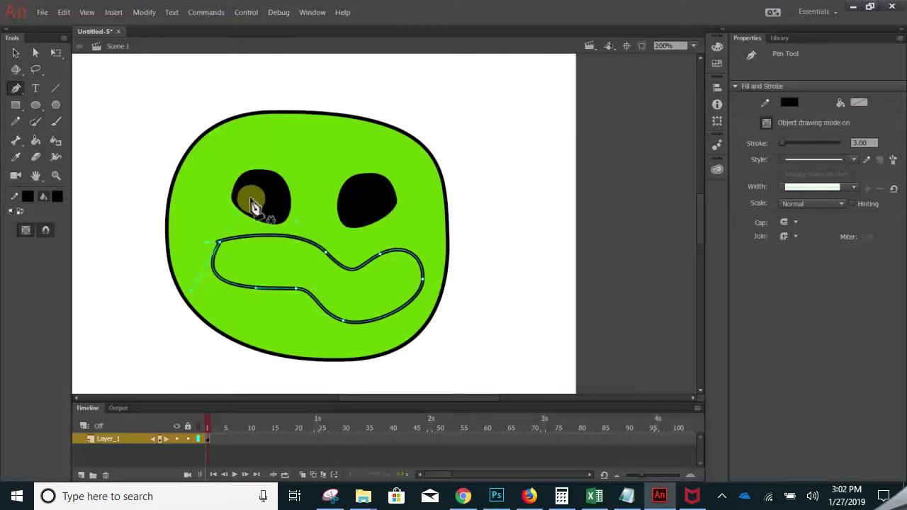
Zoom in on the mouth's left corner with the Subselection tool and smooth the sharp point.
click(35, 57)
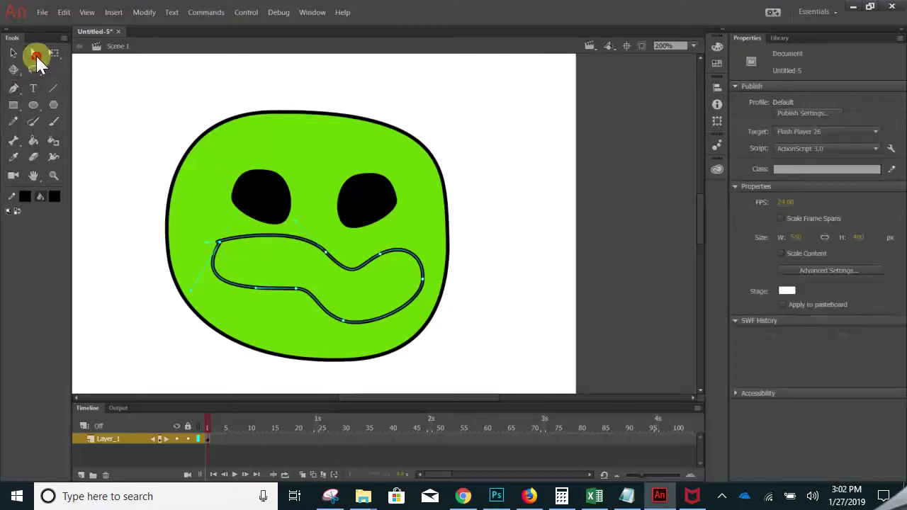
click(248, 260)
click(354, 230)
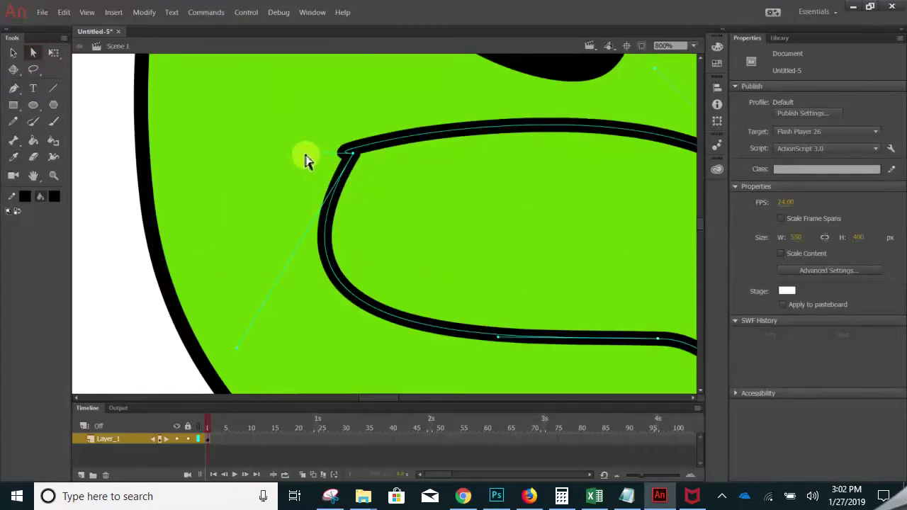
key(ctrl+z)
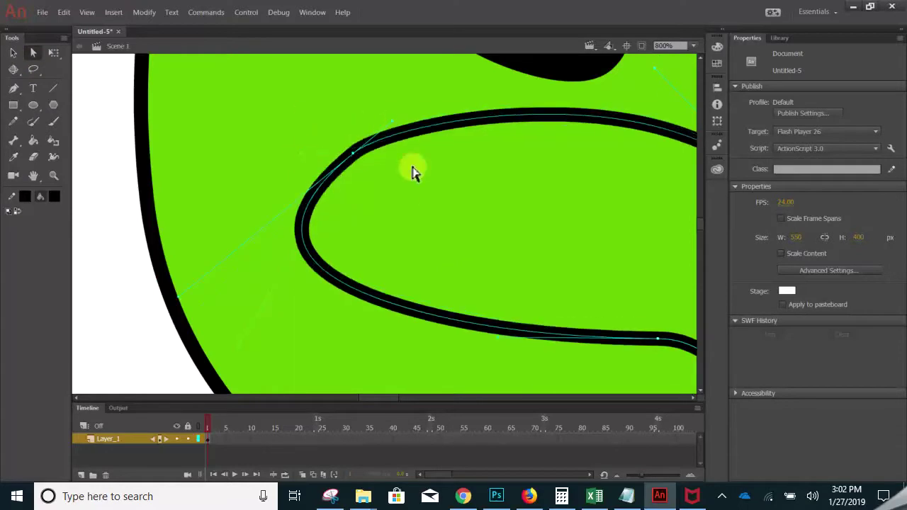
Zoom back out to the whole face and select the mouth outline.
alt+click(438, 201)
alt+click(406, 253)
alt+click(478, 255)
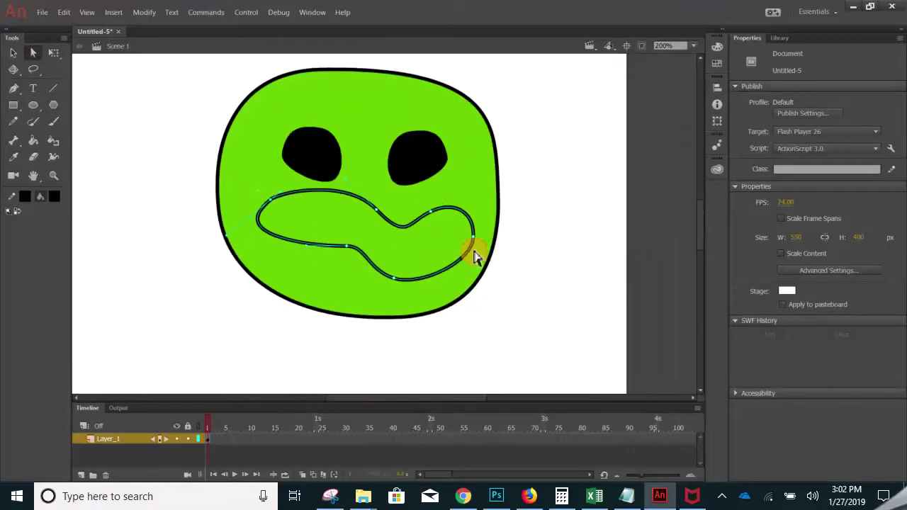
click(14, 53)
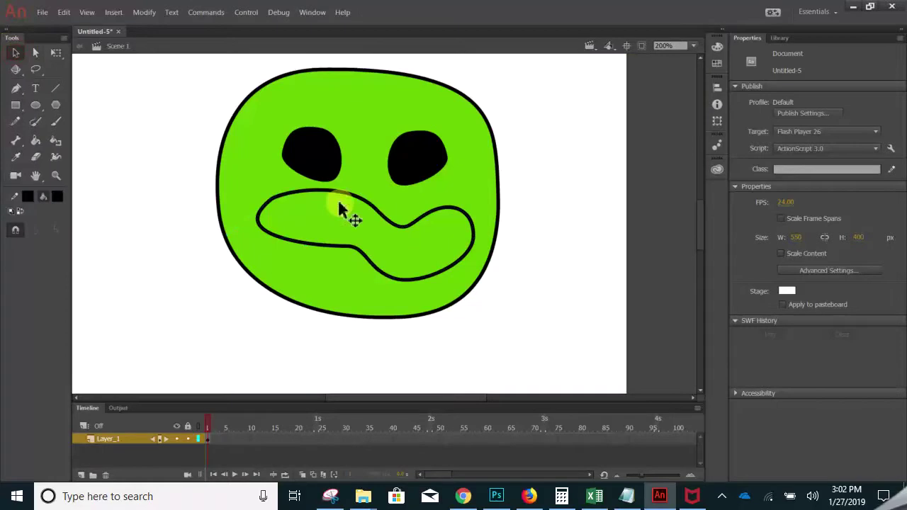
click(372, 206)
Move the mouth slightly lower and fill it with red.
drag(372, 207, 369, 218)
click(858, 155)
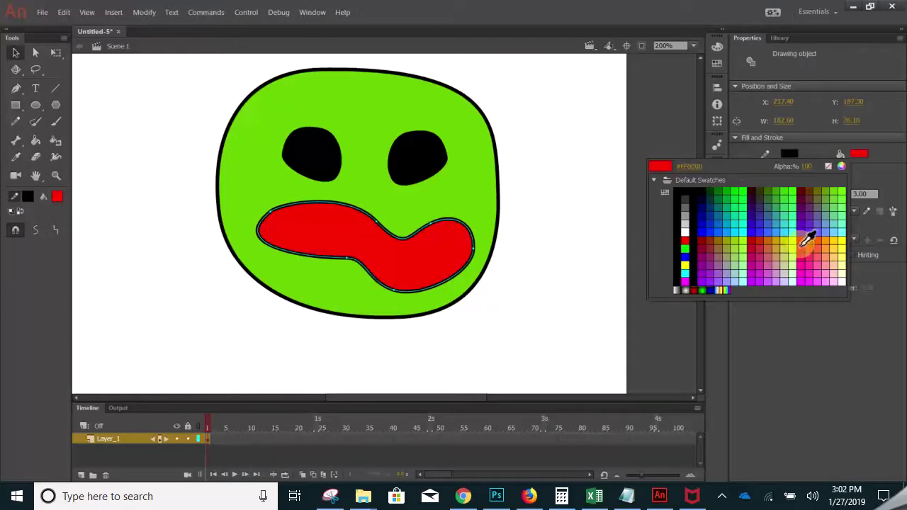
click(802, 245)
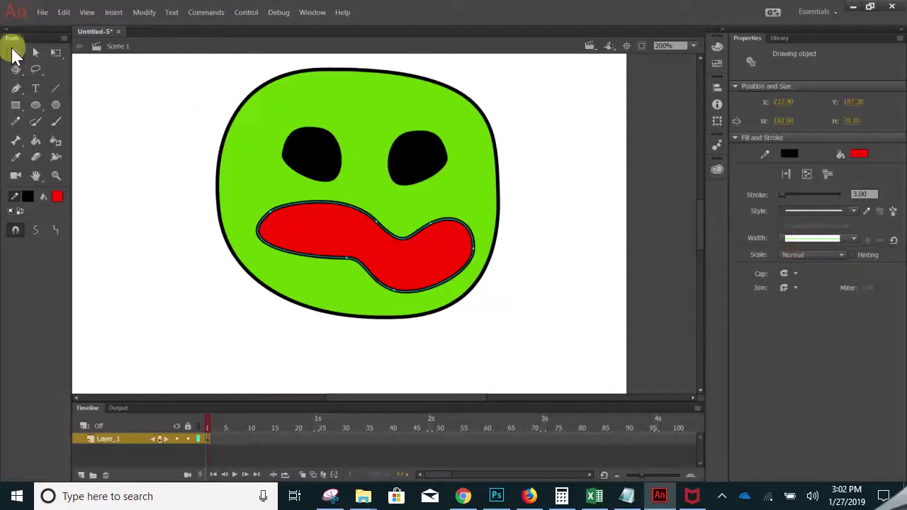
Deselect the mouth, then try moving the green face left and undo it.
click(16, 53)
click(154, 97)
mouse_move(343, 273)
mouse_down()
mouse_move(260, 257)
mouse_move(189, 222)
mouse_up()
key(ctrl+z)
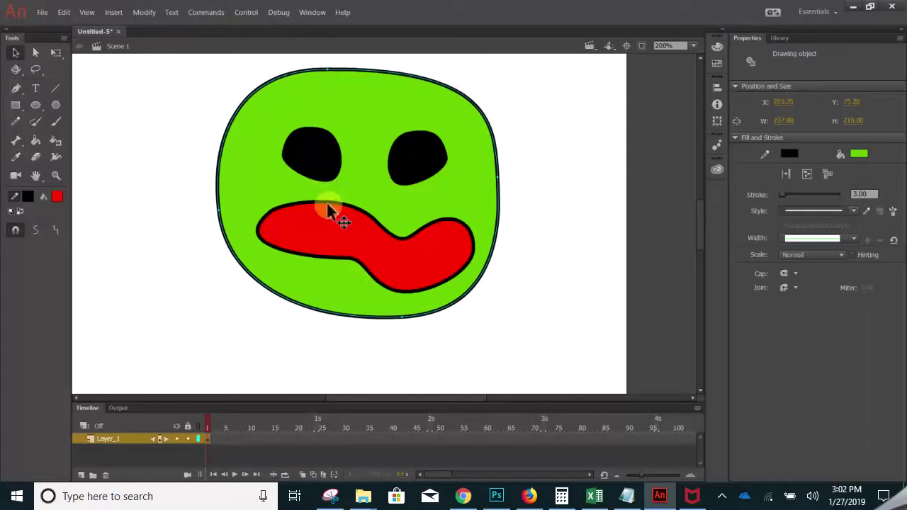
right_click(386, 249)
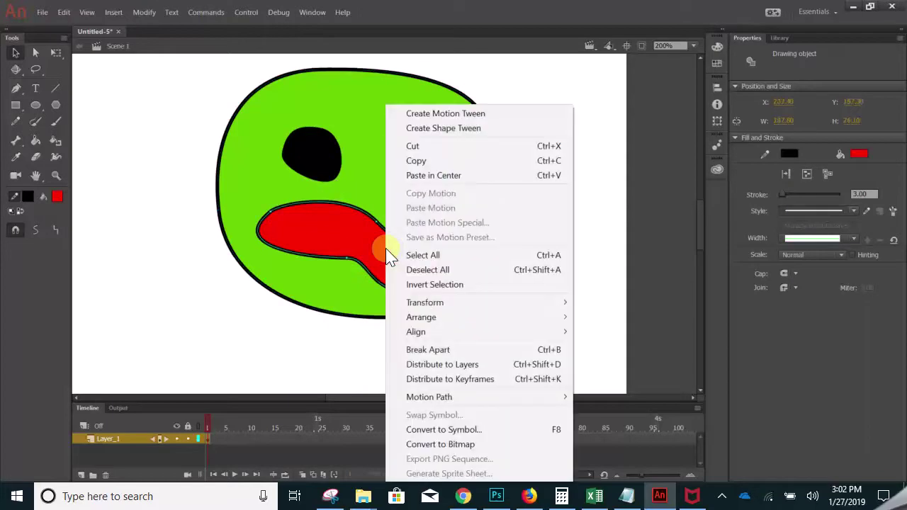
mouse_move(465, 319)
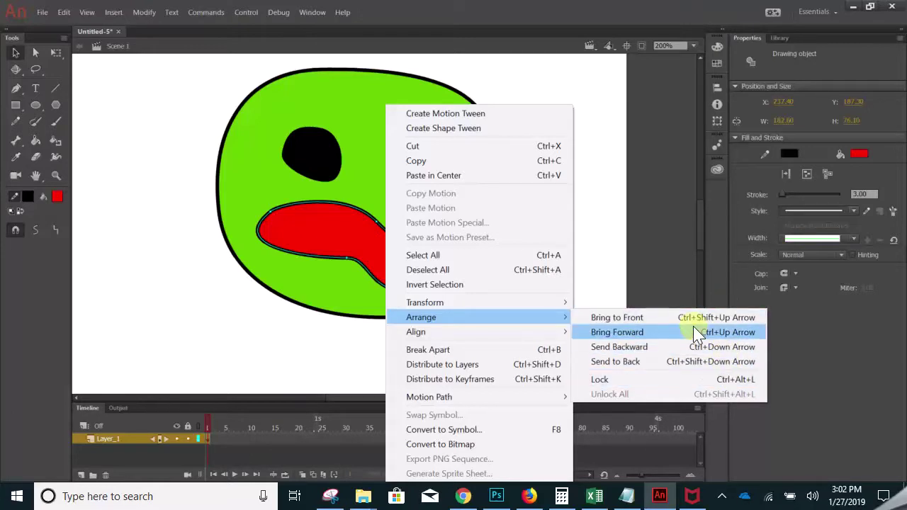
click(588, 207)
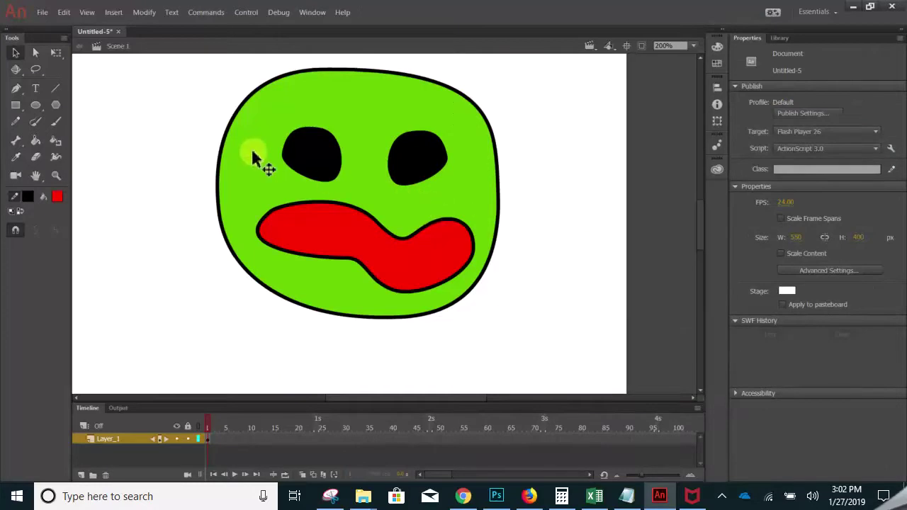
Nudge the face, right eye and mouth down-right, then bend a notch into the left eye.
mouse_move(257, 145)
mouse_down()
mouse_move(270, 162)
mouse_move(319, 162)
mouse_up()
drag(401, 153, 416, 169)
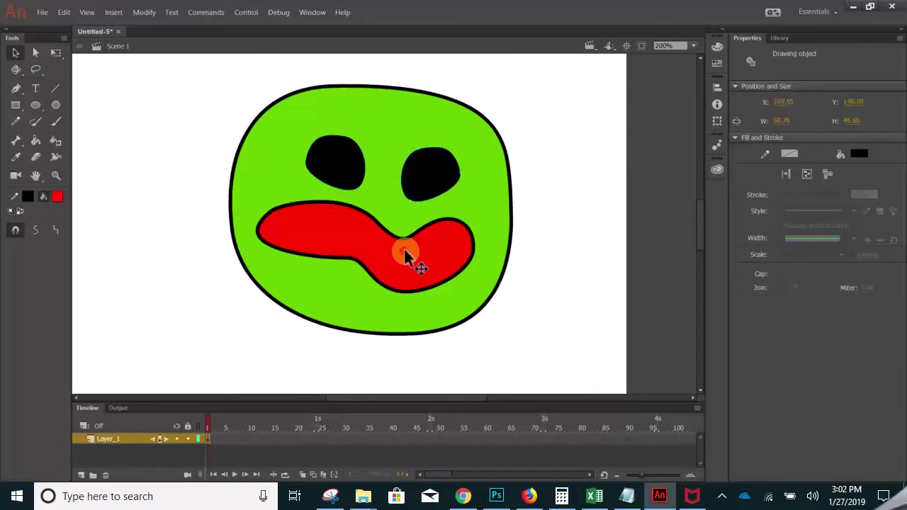
drag(404, 246, 410, 257)
click(361, 156)
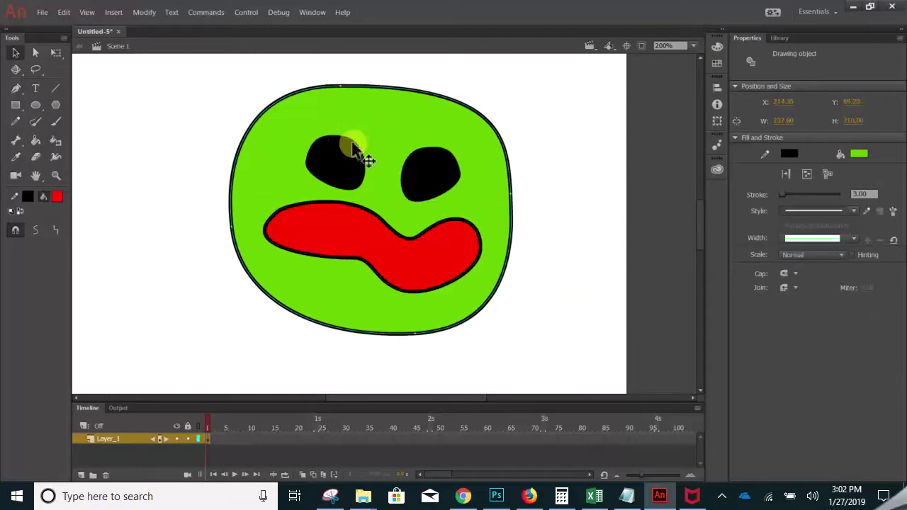
click(360, 150)
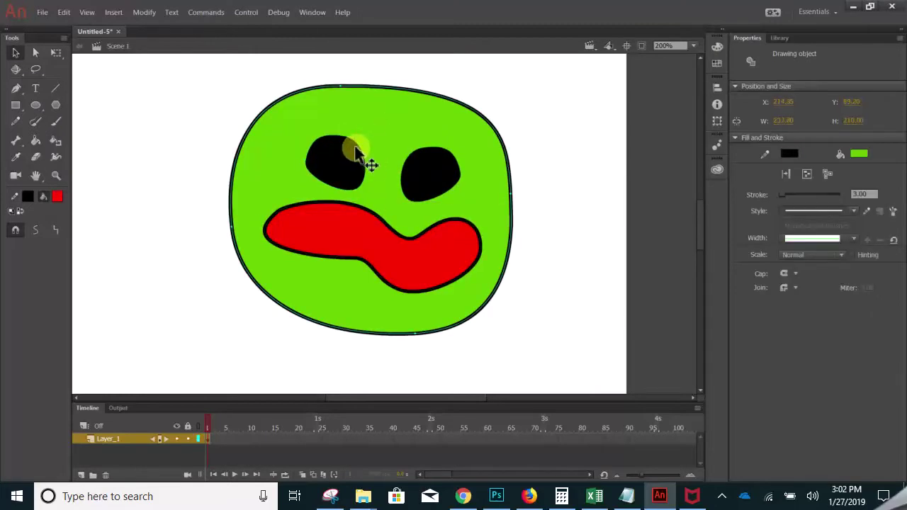
mouse_move(359, 153)
mouse_down()
mouse_move(345, 152)
mouse_move(346, 164)
mouse_up()
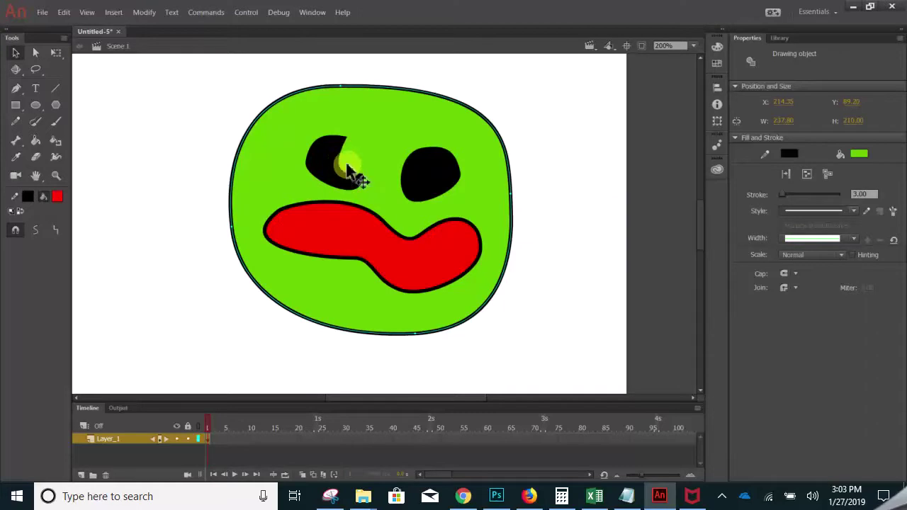
Pull the right eye into a crescent, undo the notches, then pan and reselect the right eye.
click(411, 186)
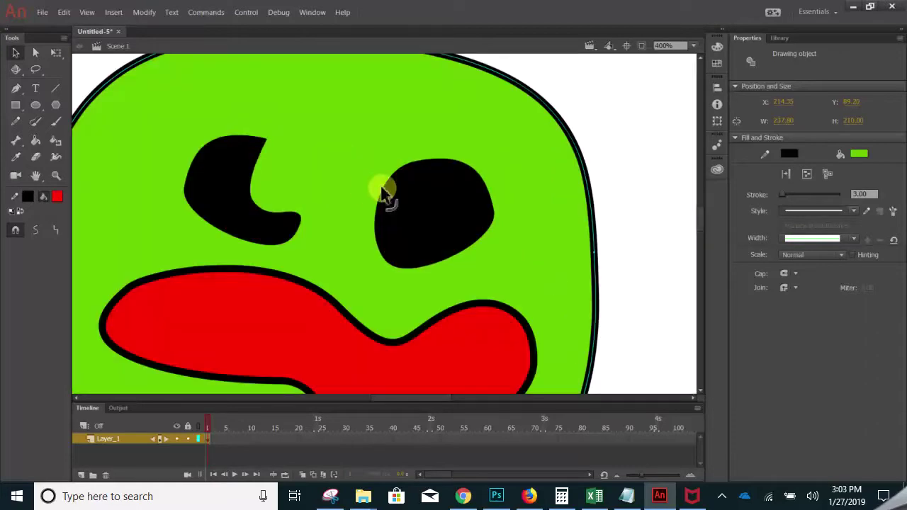
drag(411, 211, 446, 196)
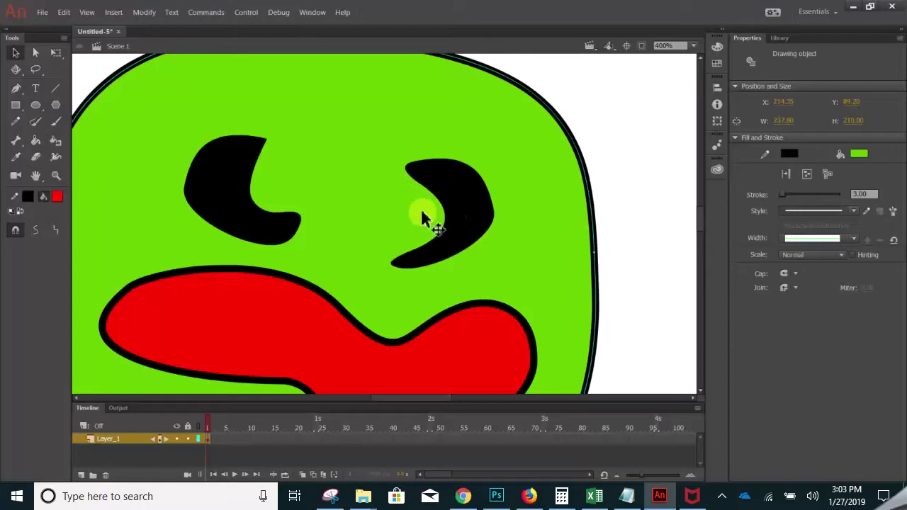
alt+click(381, 192)
key(ctrl+z)
key(ctrl+z)
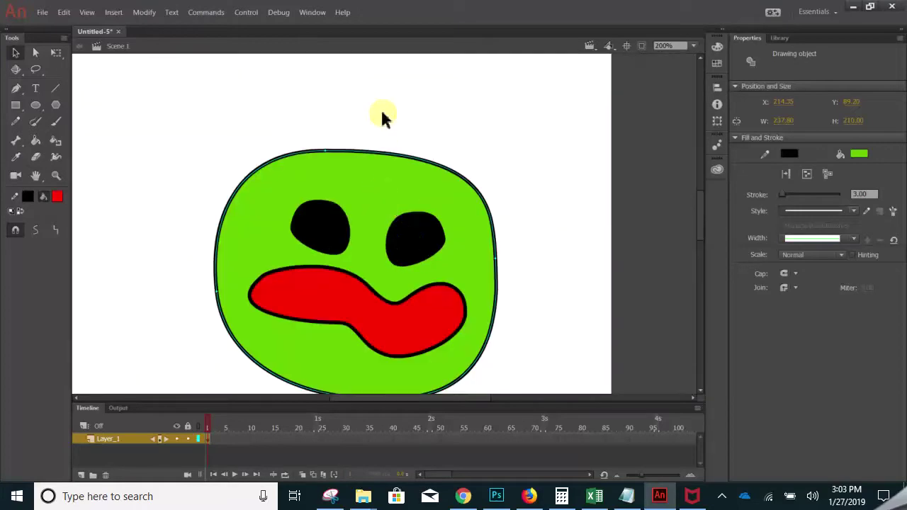
click(383, 112)
drag(415, 284, 322, 192)
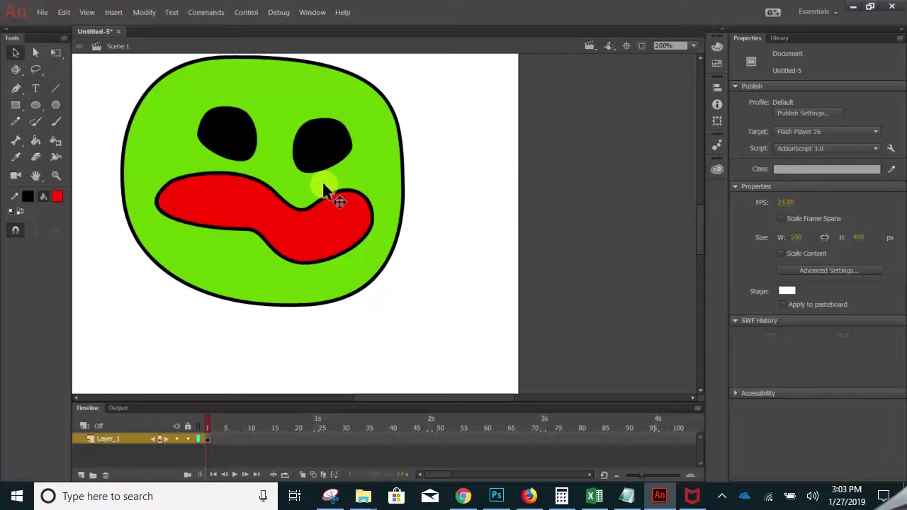
click(308, 138)
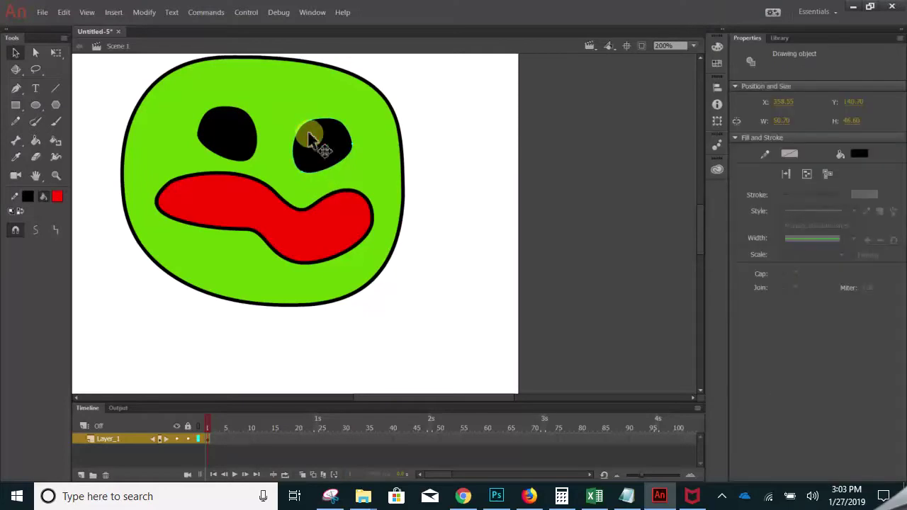
Break Apart the right eye into a plain shape, shifting the green head down-left.
right_click(310, 140)
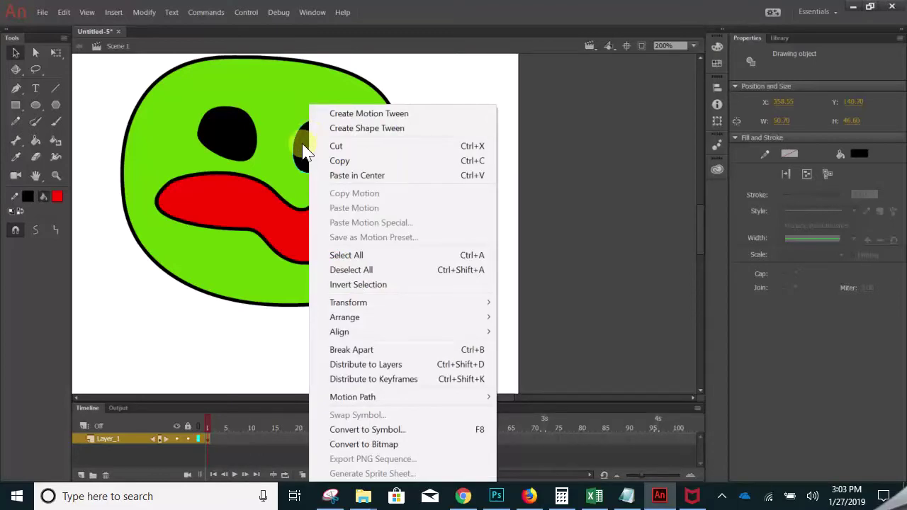
click(300, 145)
right_click(302, 142)
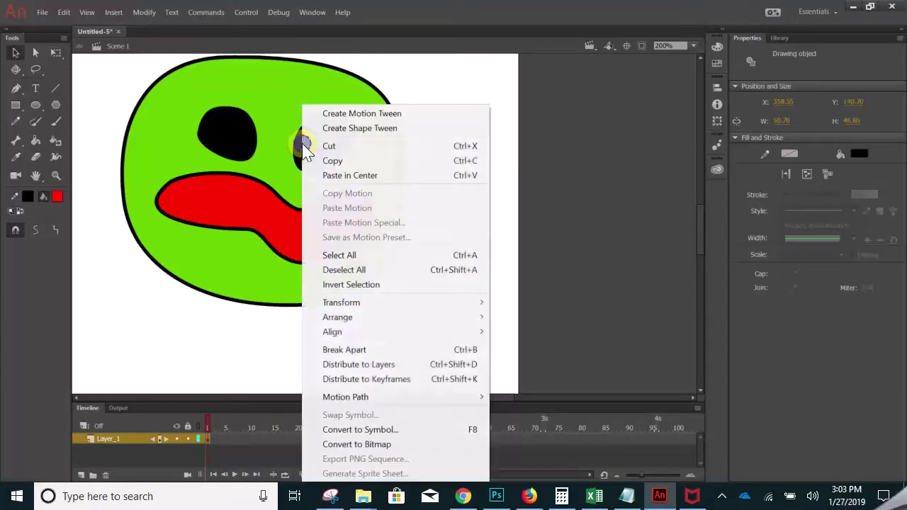
click(338, 352)
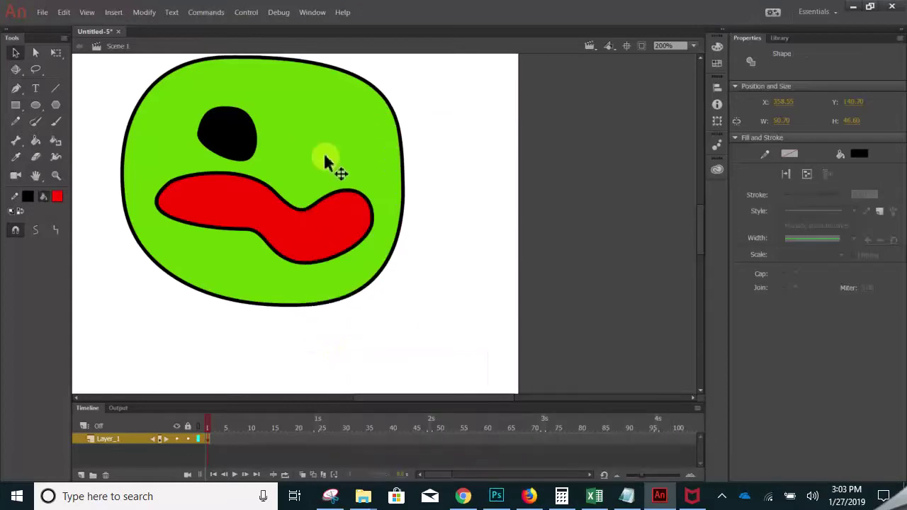
drag(326, 156, 226, 277)
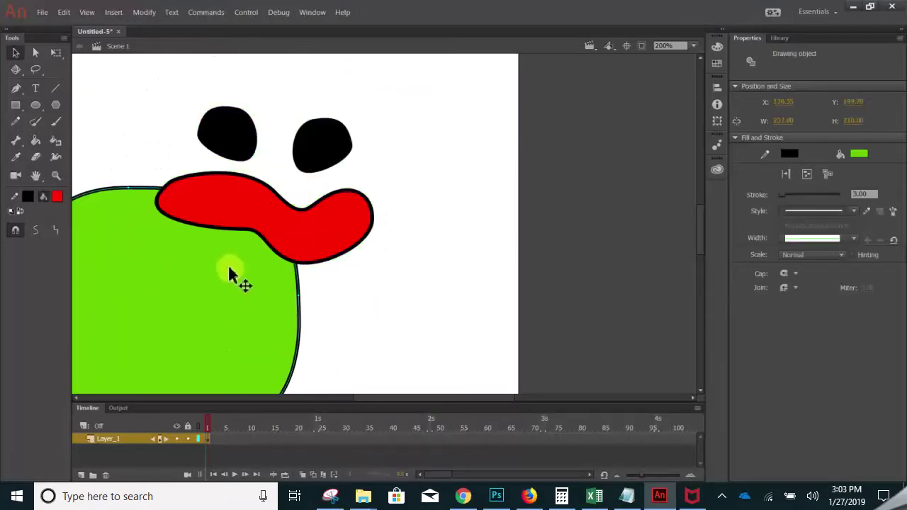
click(324, 149)
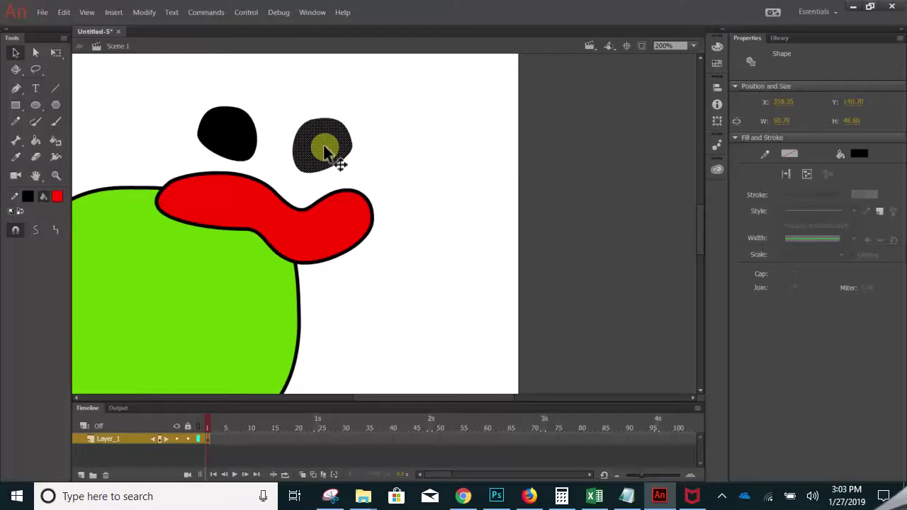
Zoom in on the right eye to inspect it, then back out to 250%.
key(z)
click(346, 180)
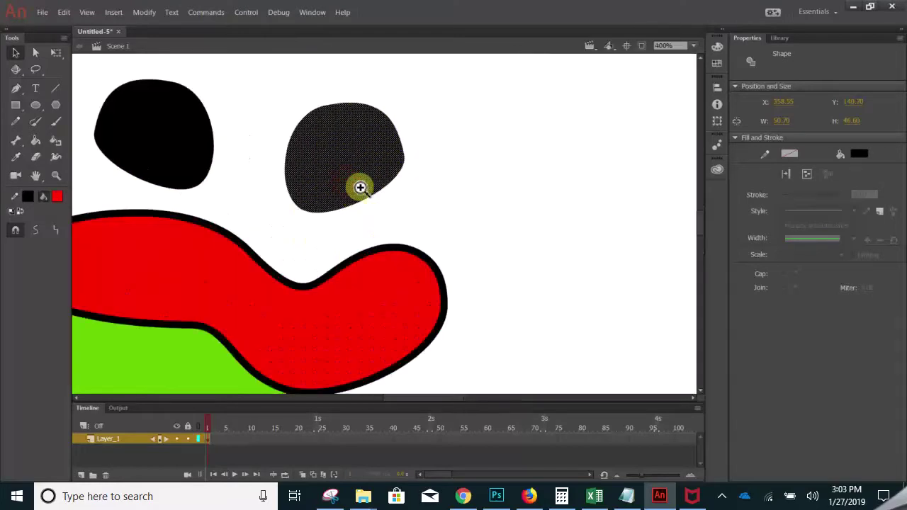
click(360, 188)
click(359, 187)
click(376, 223)
alt+click(386, 221)
alt+click(386, 222)
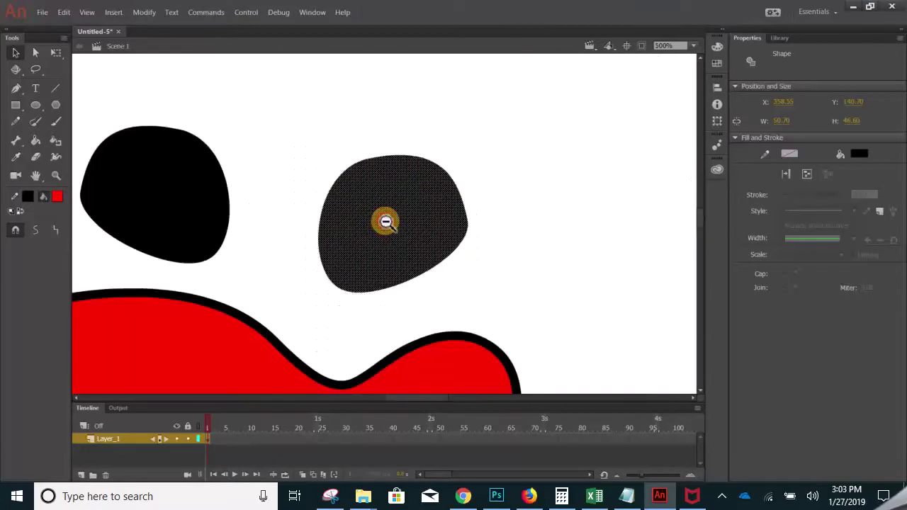
alt+click(388, 222)
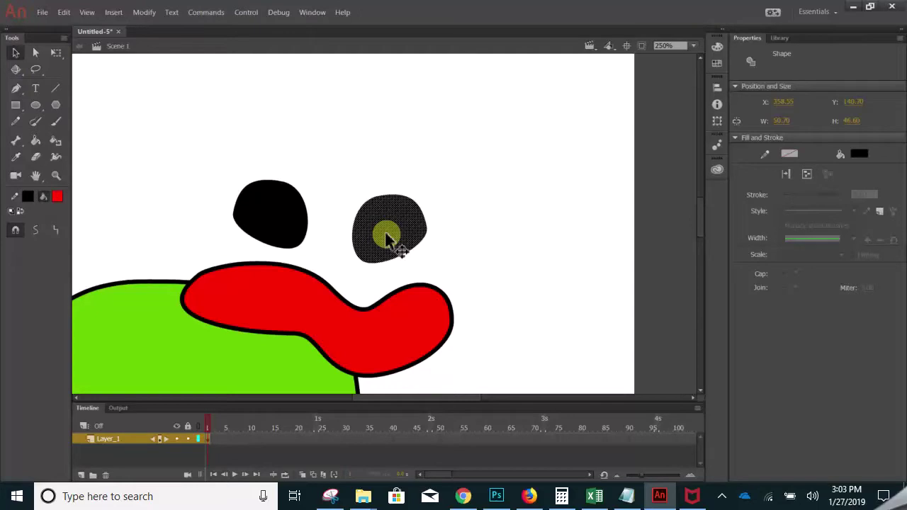
right_click(387, 236)
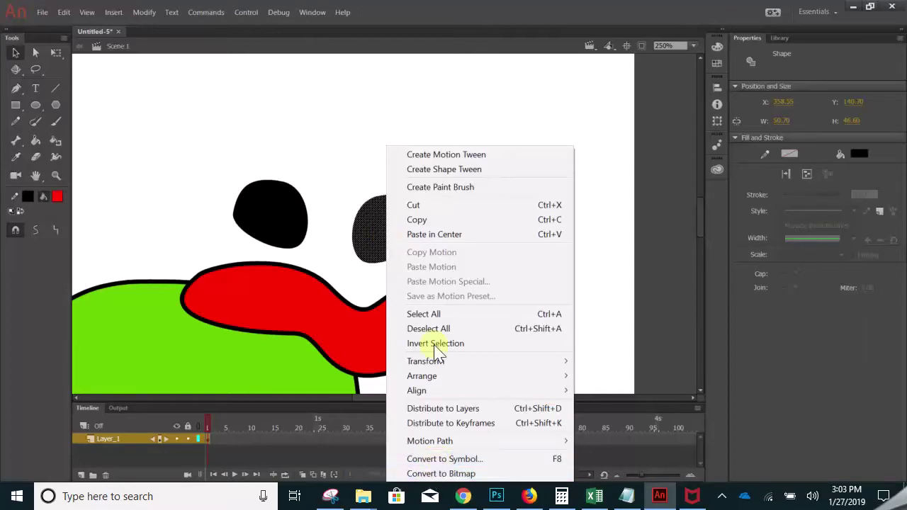
click(323, 166)
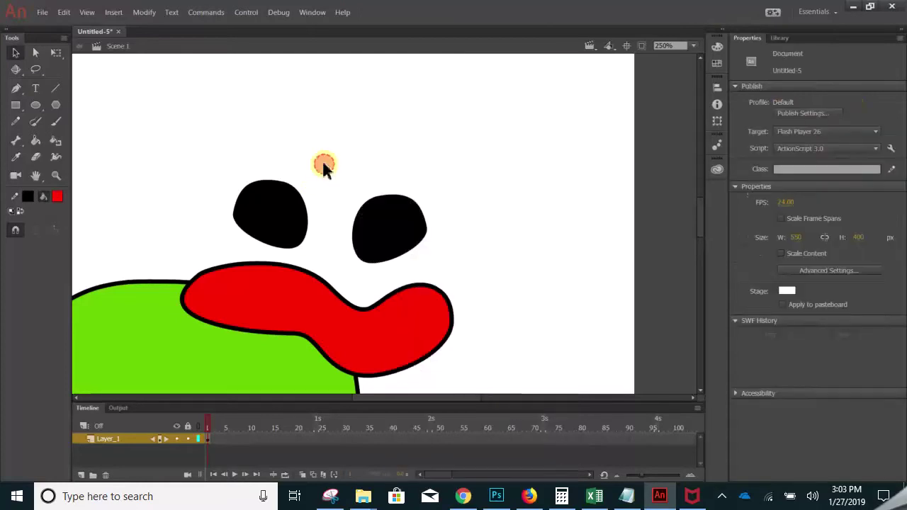
click(35, 54)
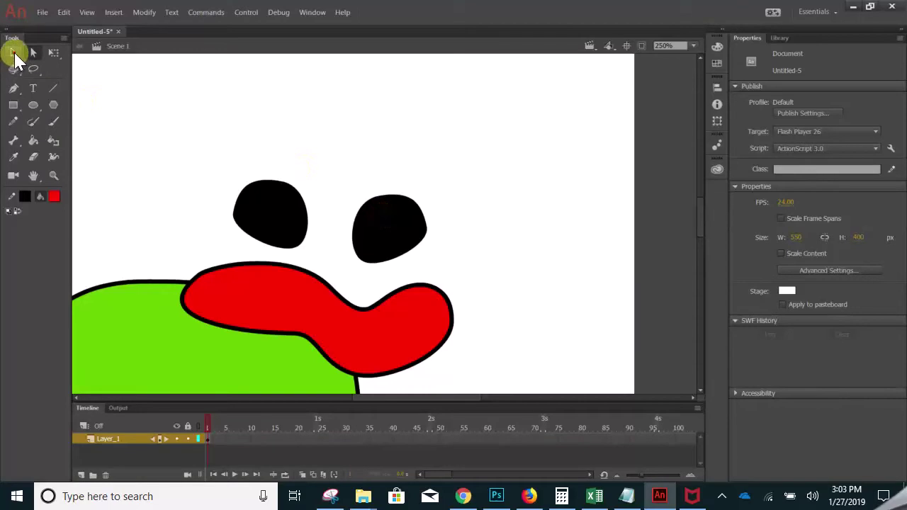
click(14, 53)
click(385, 240)
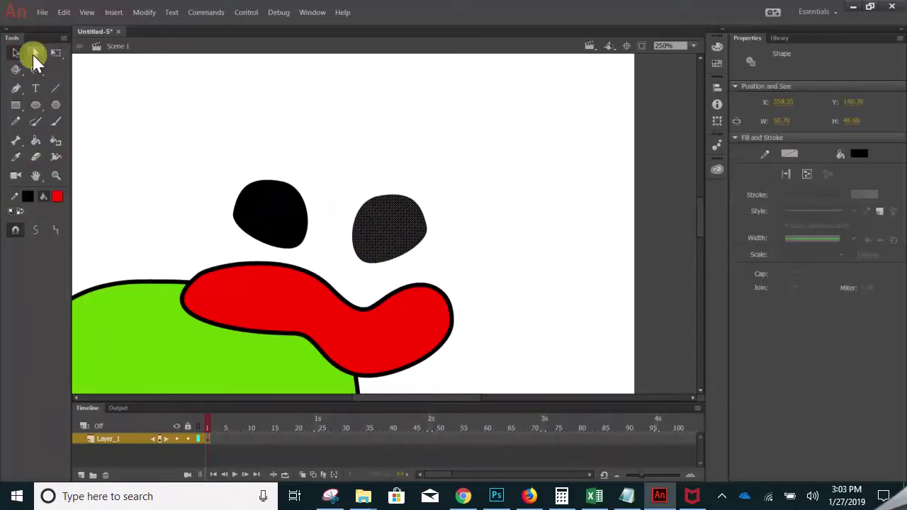
Drag the right eye down onto the mouth and taper its anchor points into a slanted teardrop.
click(35, 54)
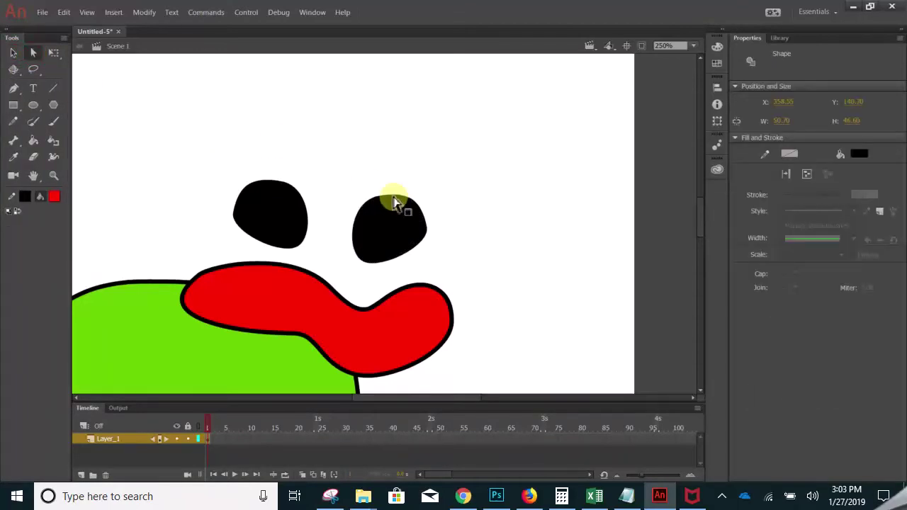
drag(395, 203, 385, 225)
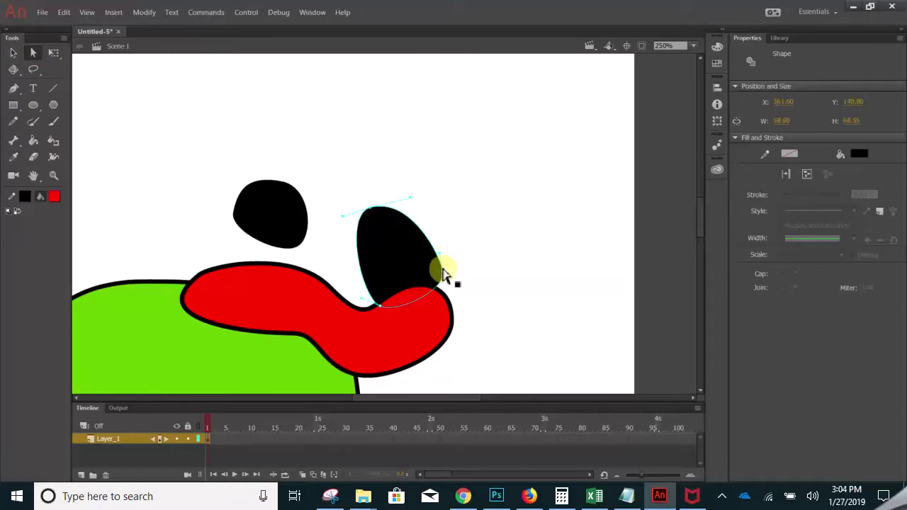
drag(442, 272, 431, 239)
drag(395, 300, 380, 310)
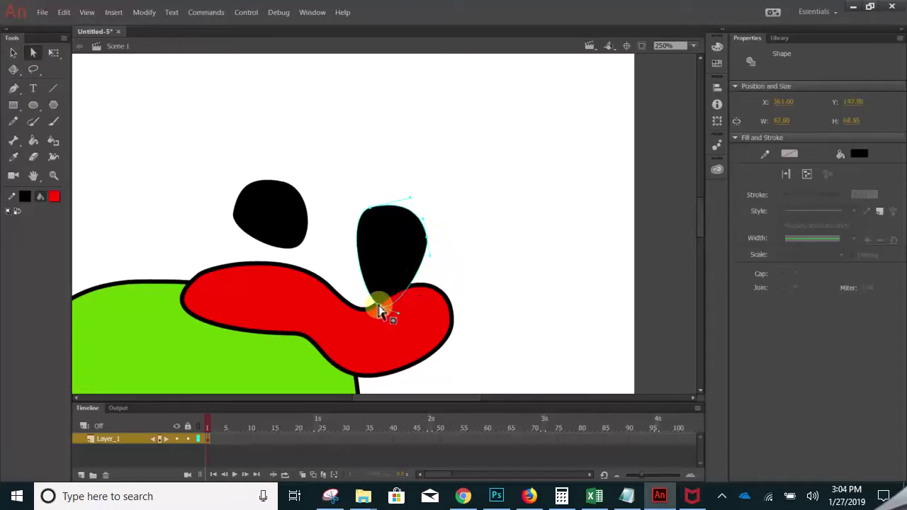
key(Escape)
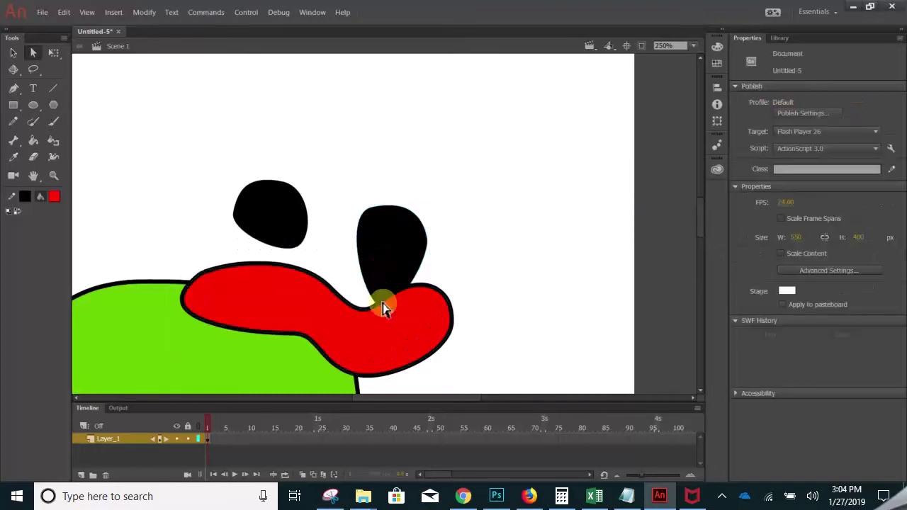
click(367, 288)
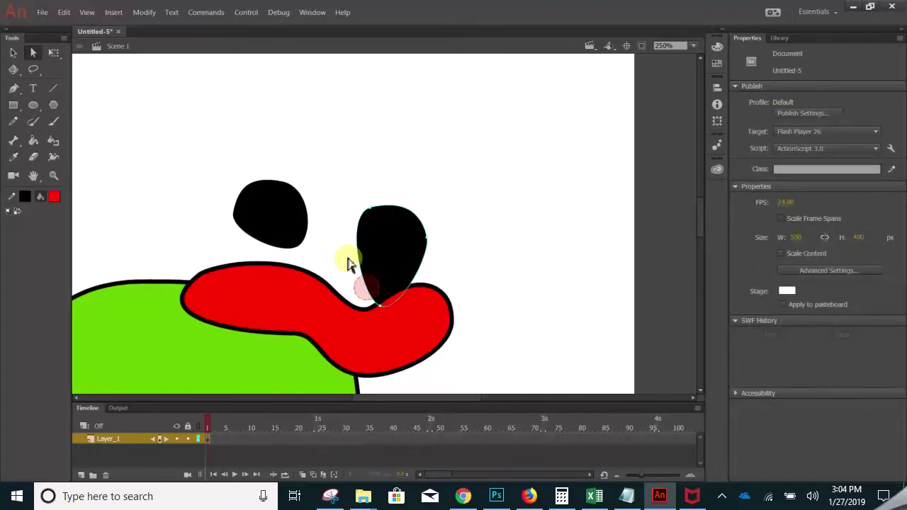
click(13, 54)
Undo the teardrop reshaping and head displacement to restore the round right eye.
click(418, 238)
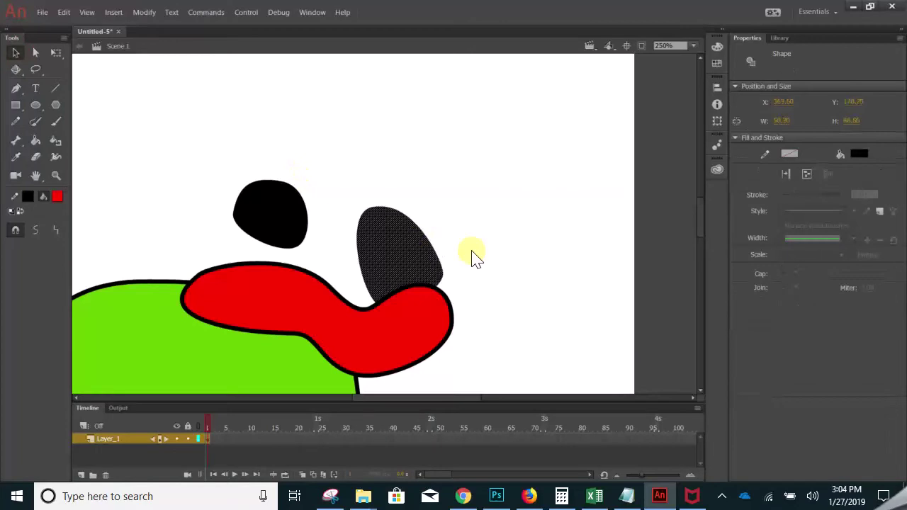
key(ctrl+z)
key(ctrl+z)
key(ctrl+y)
key(ctrl+z)
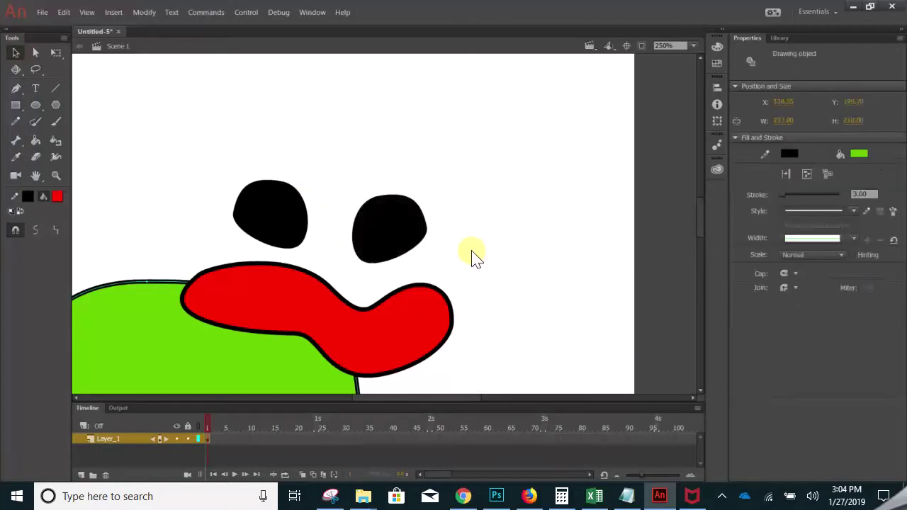
key(ctrl+z)
key(ctrl+z)
key(ctrl+z)
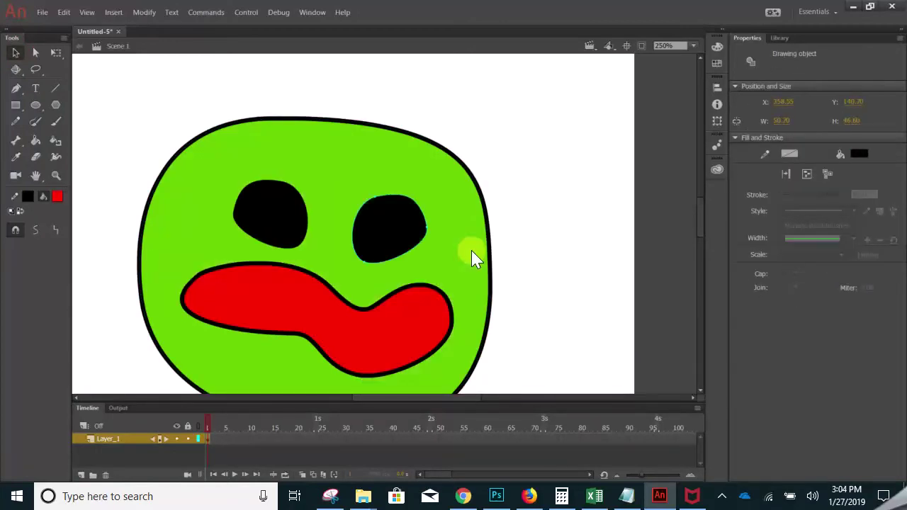
Zoom out, marquee-select the whole face and shift it slightly left.
click(516, 243)
scroll(406, 251, down, 3)
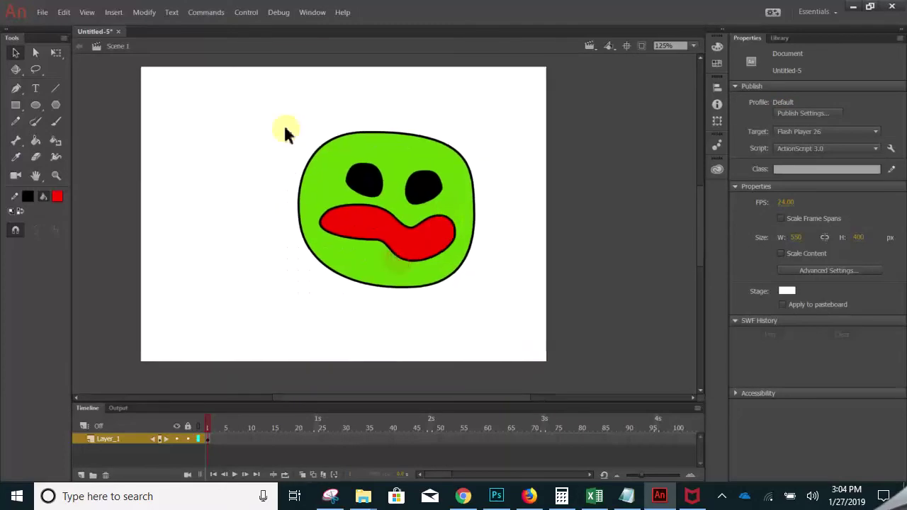
drag(262, 116, 514, 331)
drag(446, 206, 417, 231)
click(510, 229)
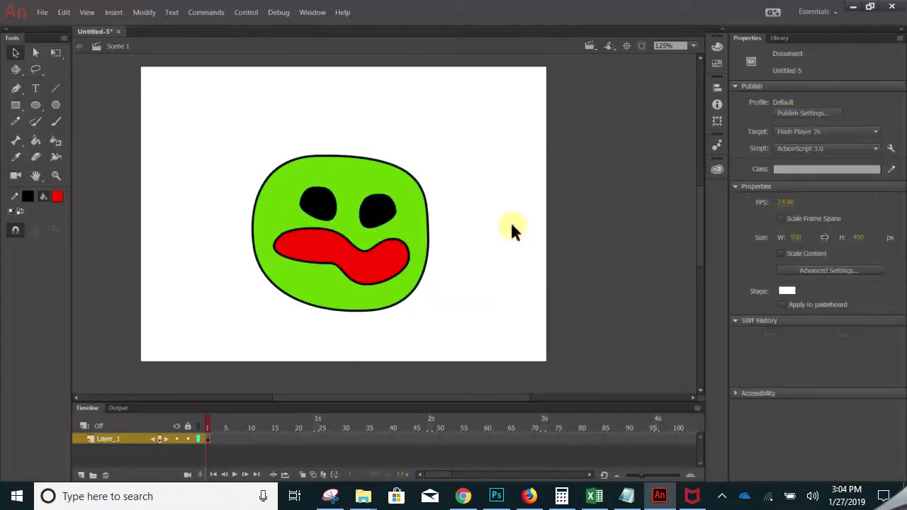